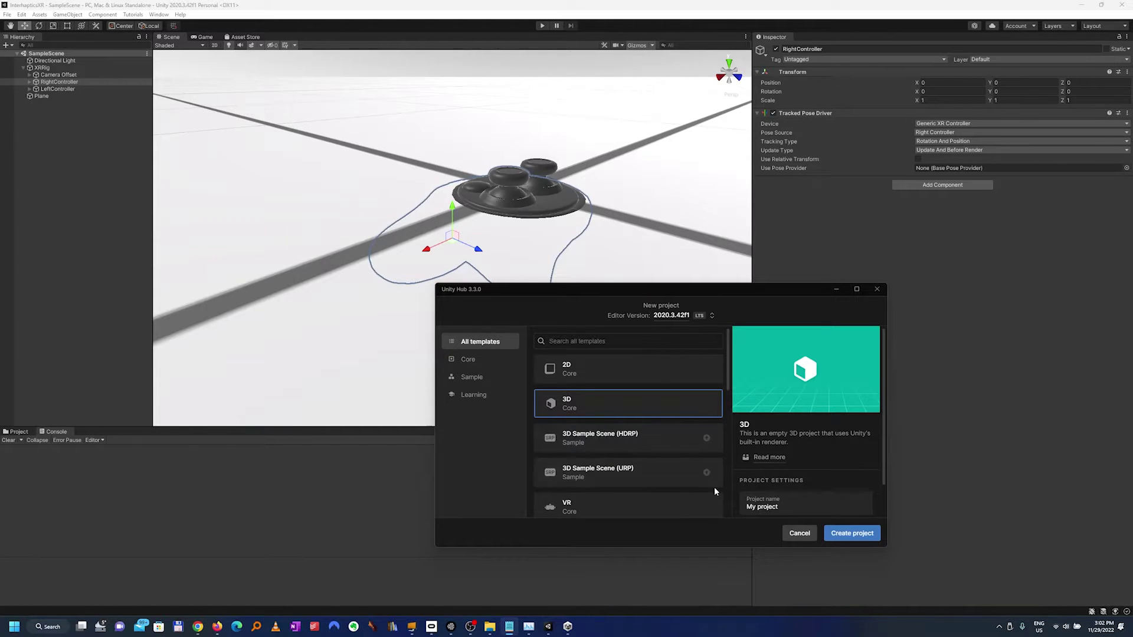
Pick the VR template, then close the New project dialog without creating a project.
left_click(652, 507)
scroll(810, 444, "down", 2)
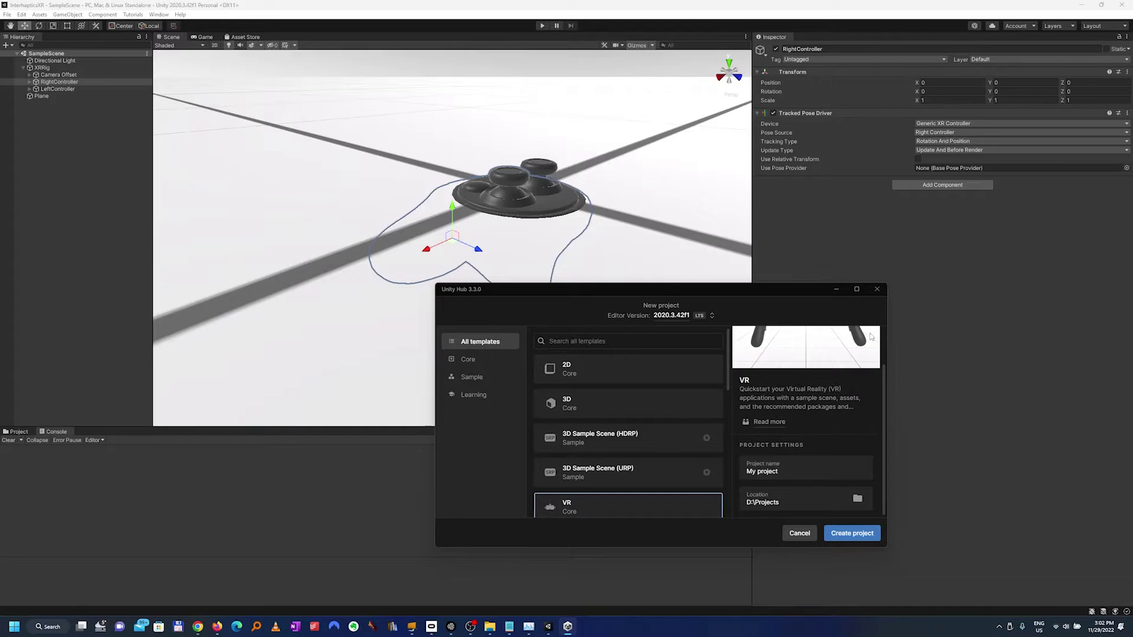
left_click(877, 290)
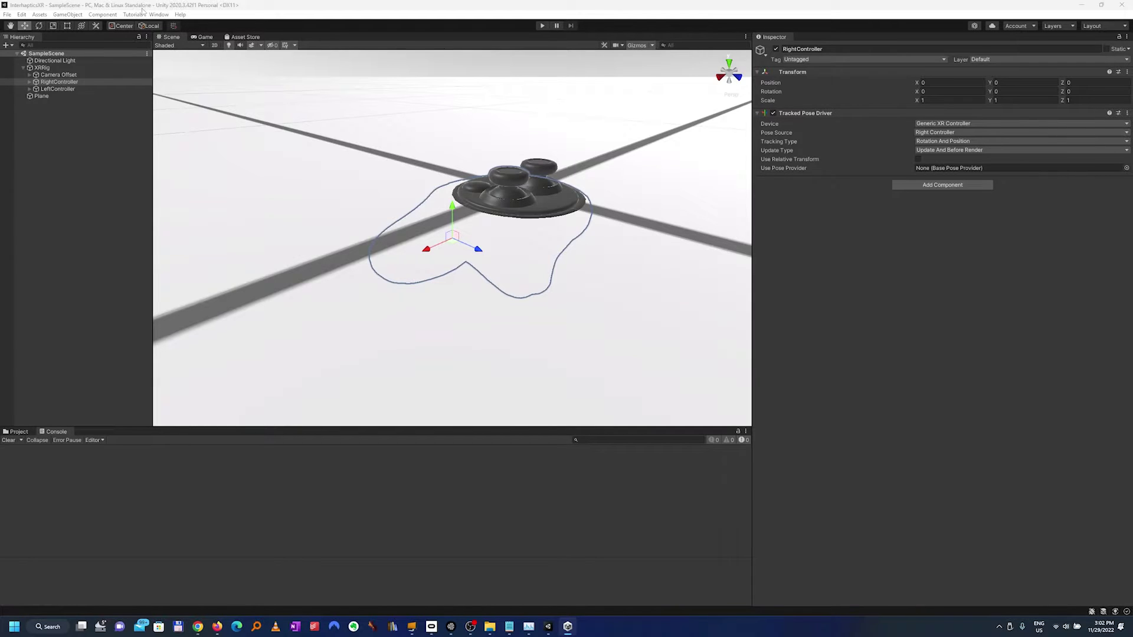
Open Package Manager and review the XR Plugin Management, Windows XR and Oculus XR packages.
left_click(154, 15)
left_click(230, 110)
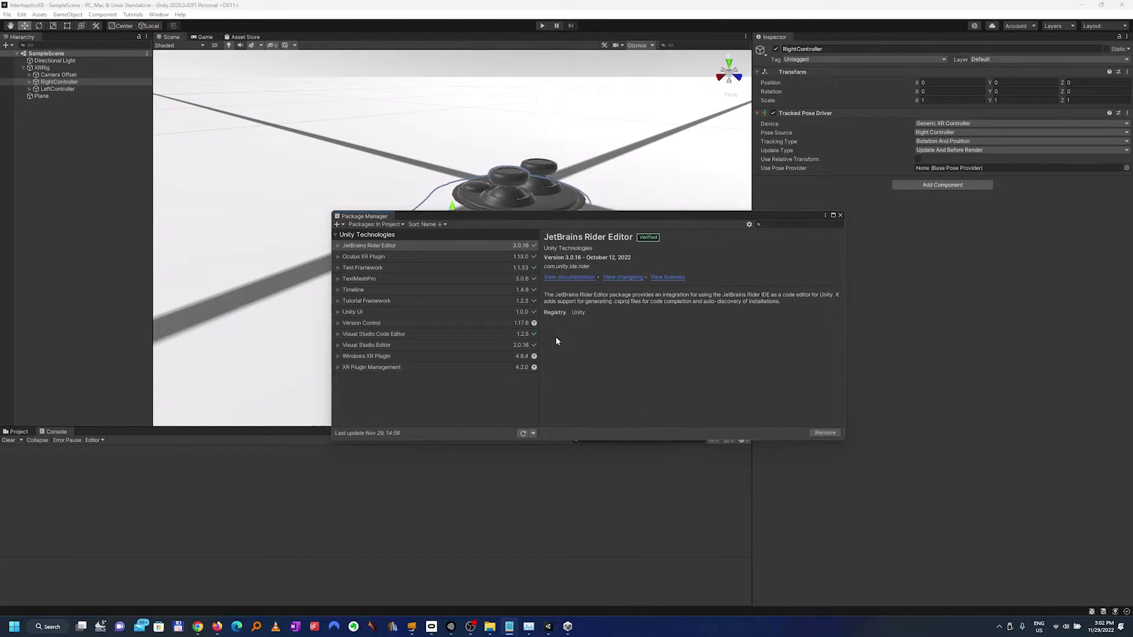
left_click(369, 368)
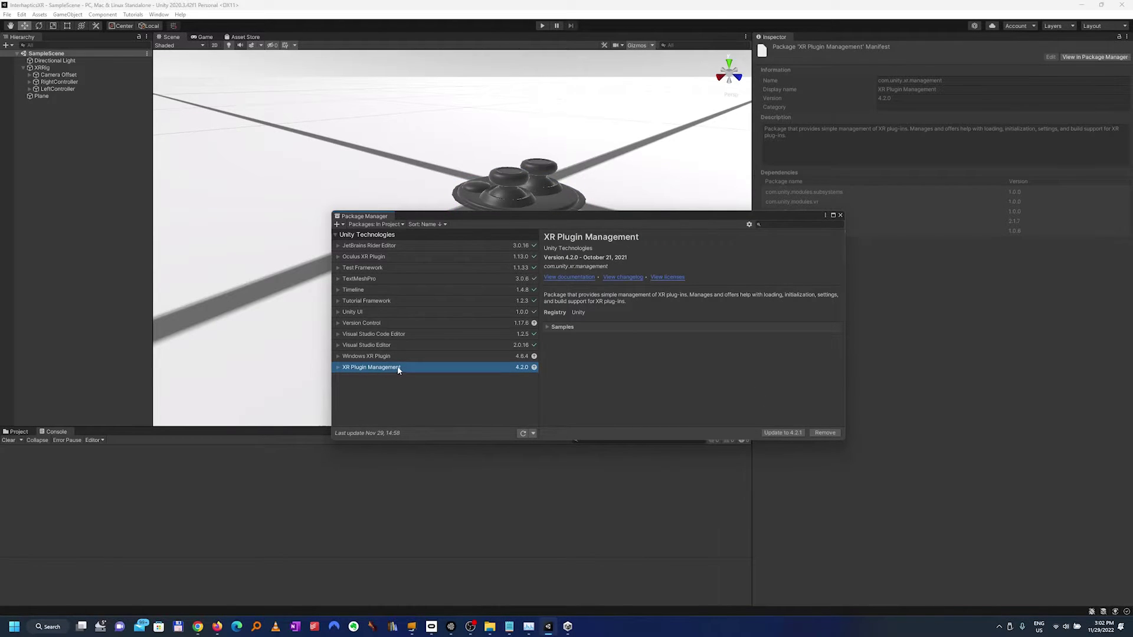
left_click(368, 356)
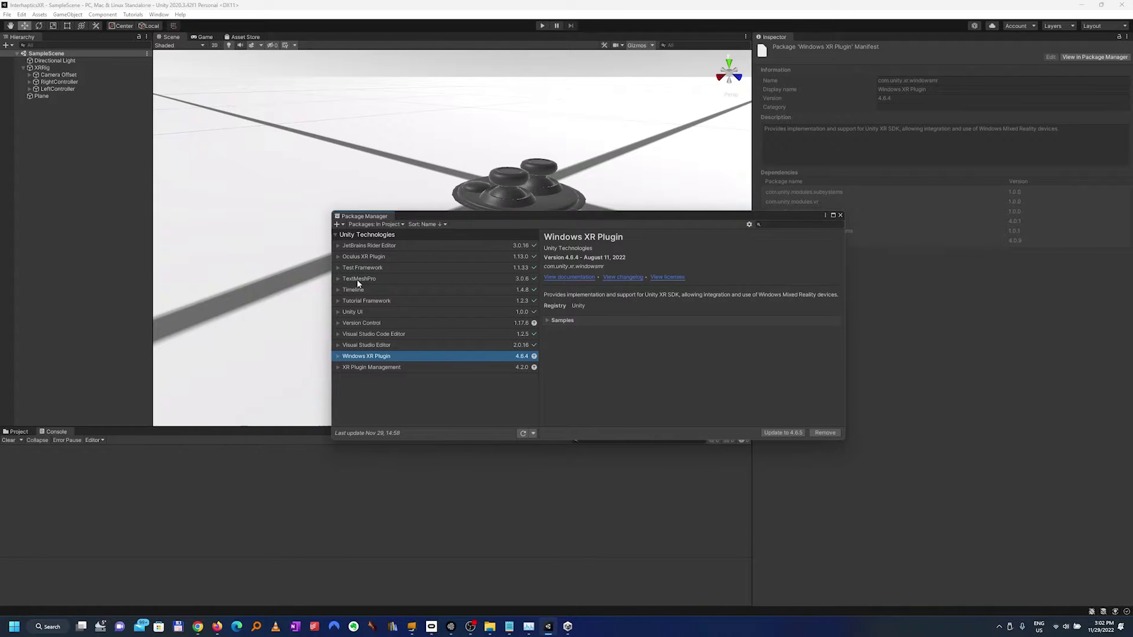
left_click(366, 258)
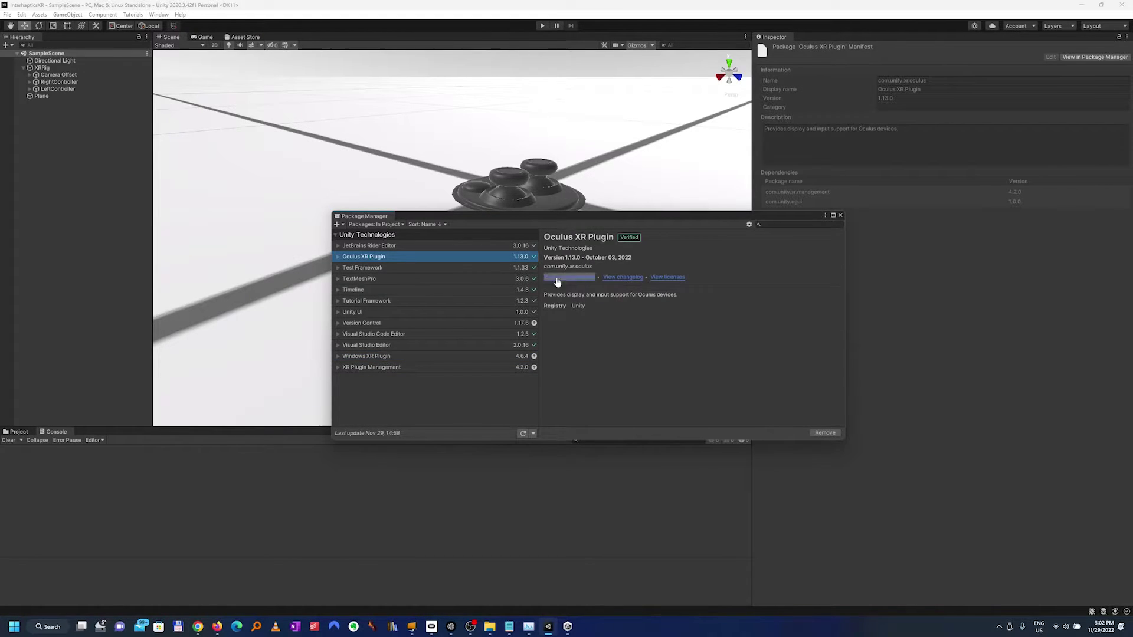
List the project's packages and choose Add package from git URL.
left_click(382, 225)
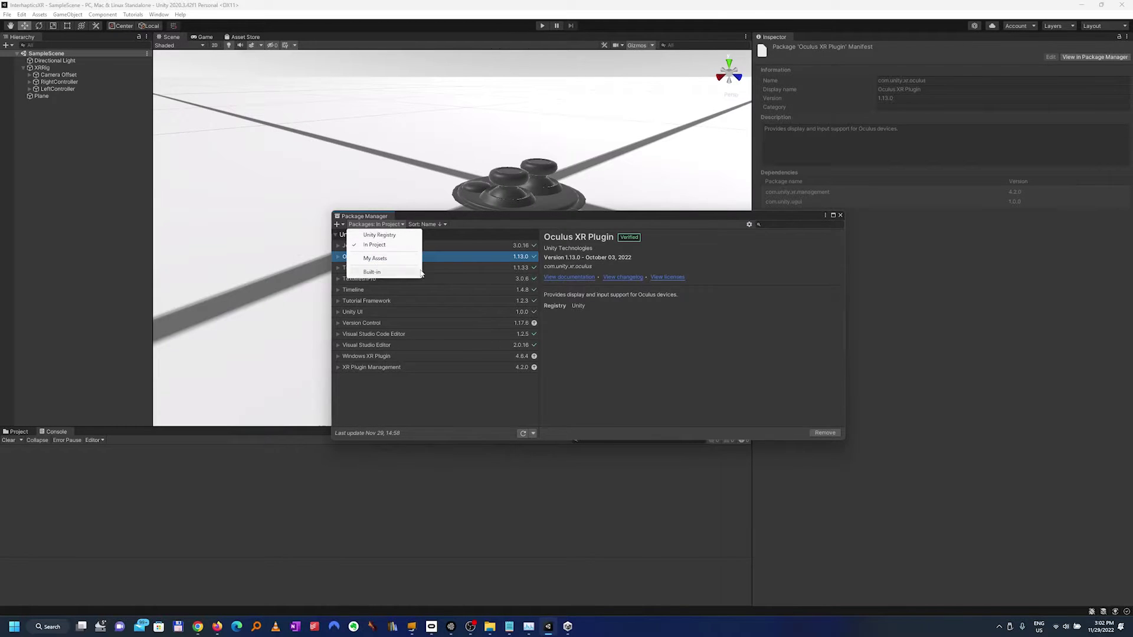
left_click(493, 224)
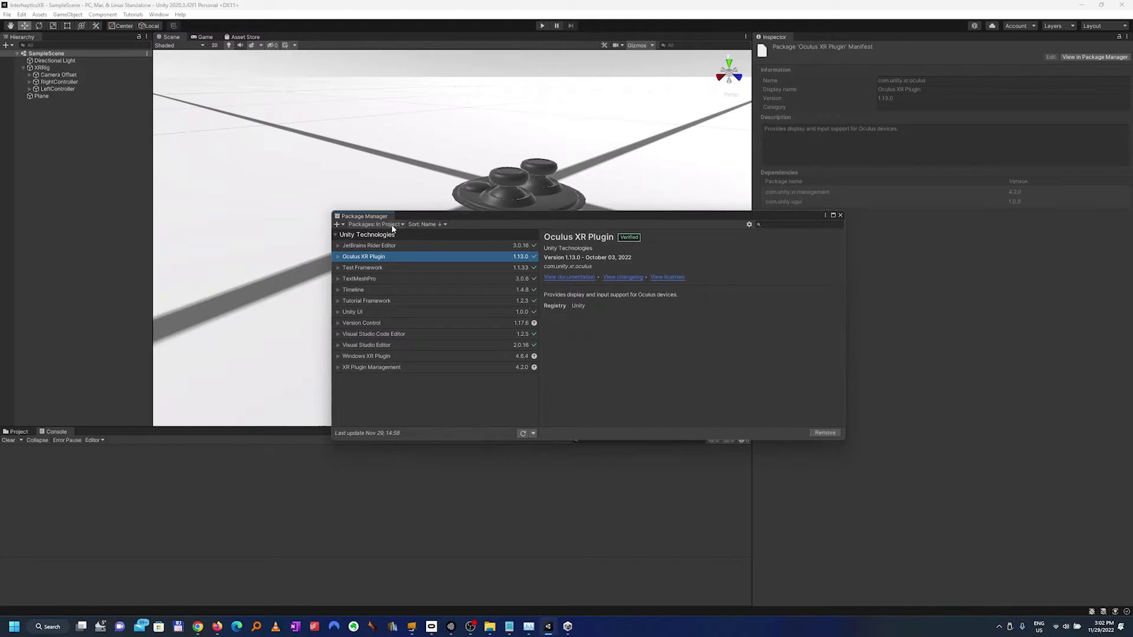
left_click(343, 225)
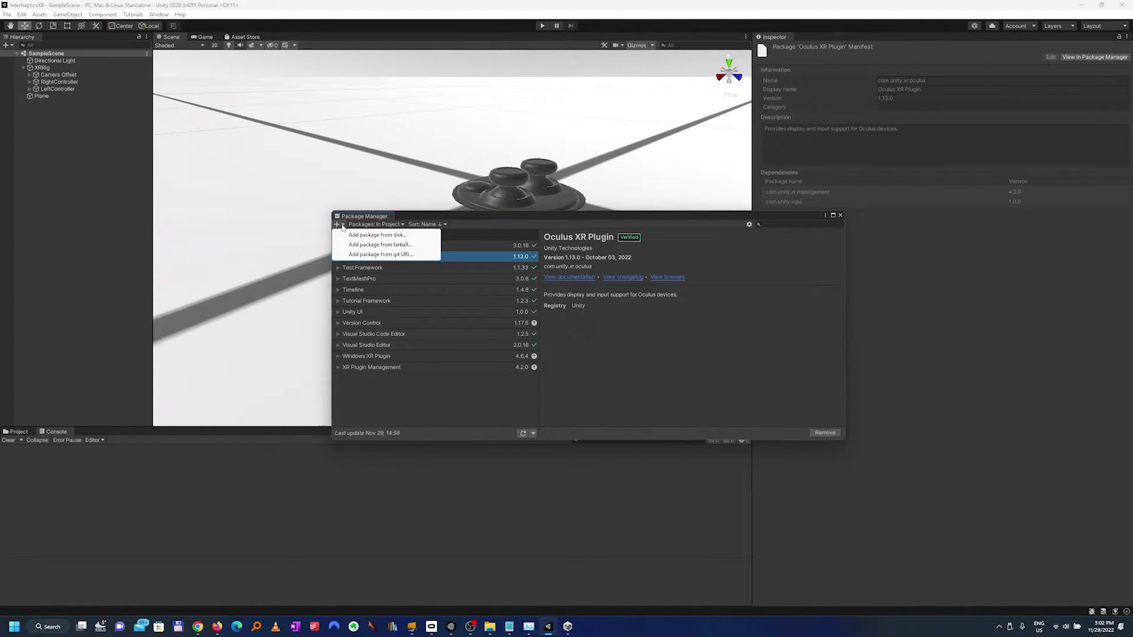
left_click(375, 254)
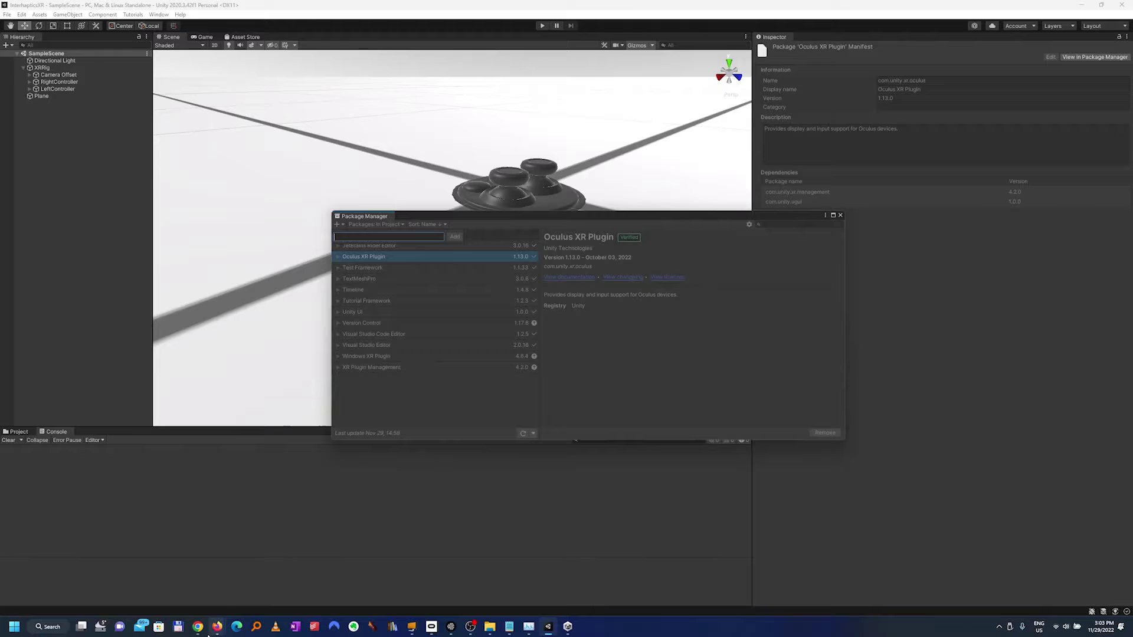
Copy the Unity_CoreSDK git URL from Interhaptics' Getting Started with Unity SDK page in Chrome.
mouse_move(199, 626)
left_click(268, 599)
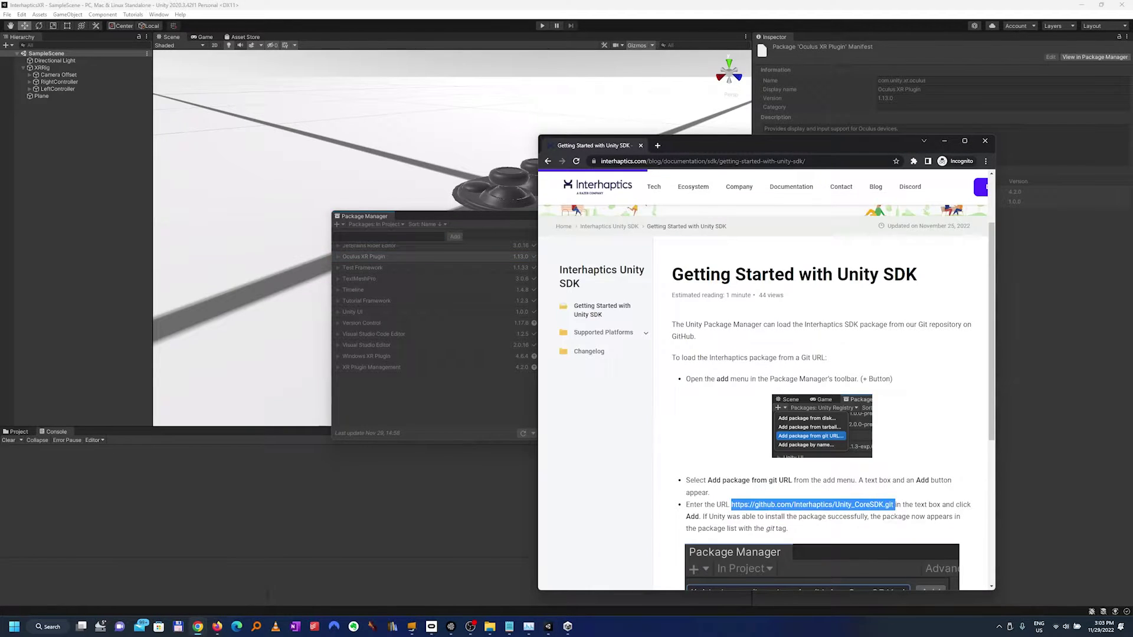
scroll(766, 390, "down", 2)
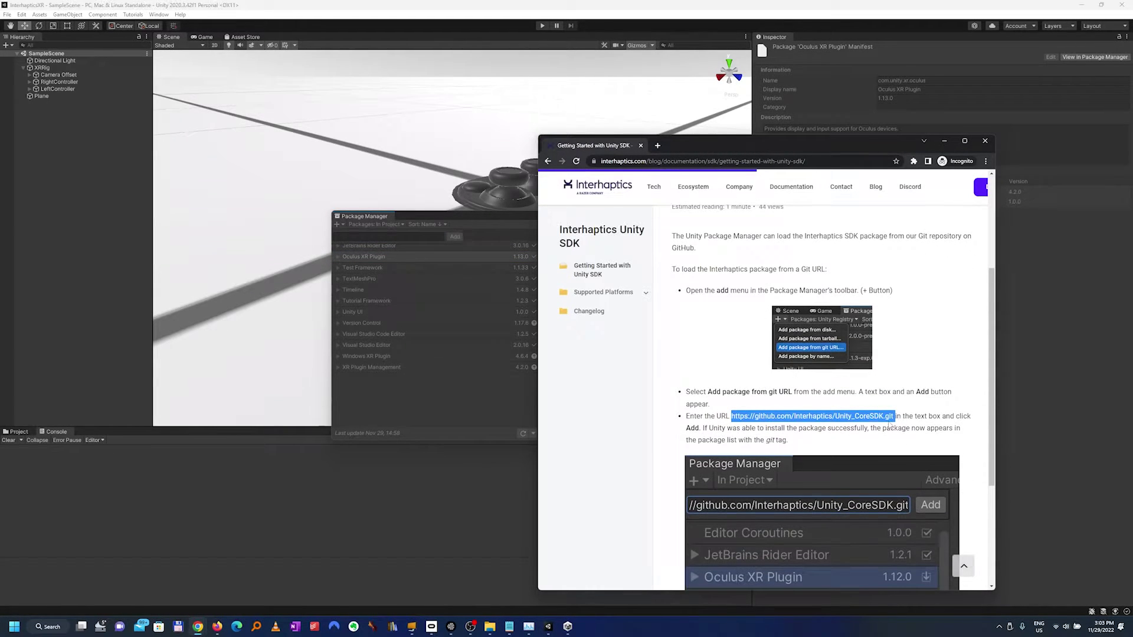
right_click(850, 418)
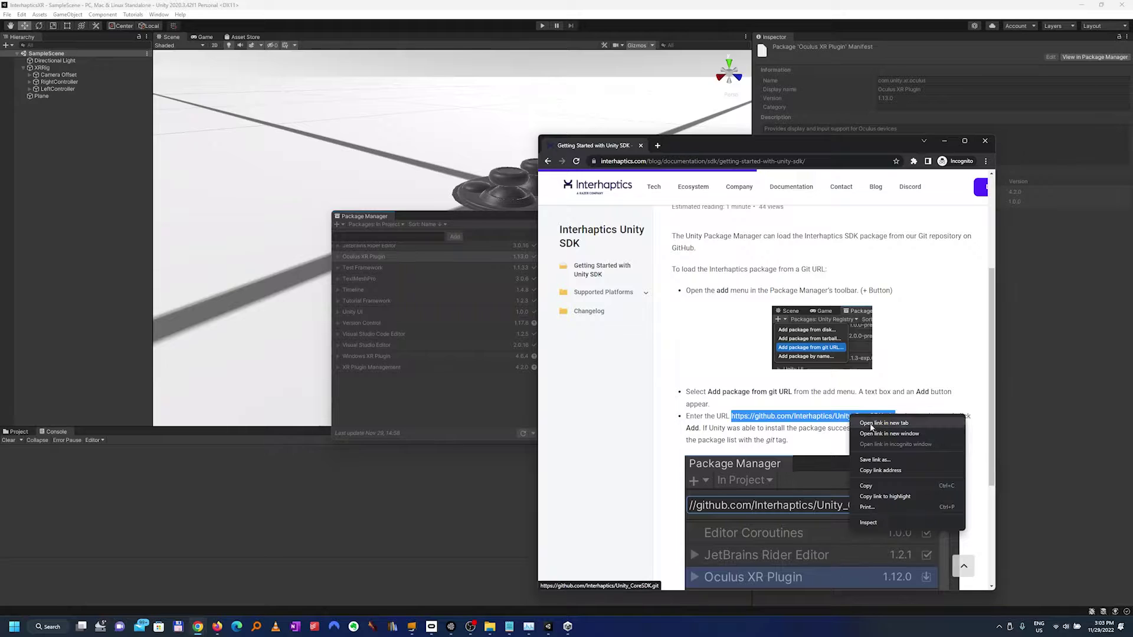
left_click(895, 487)
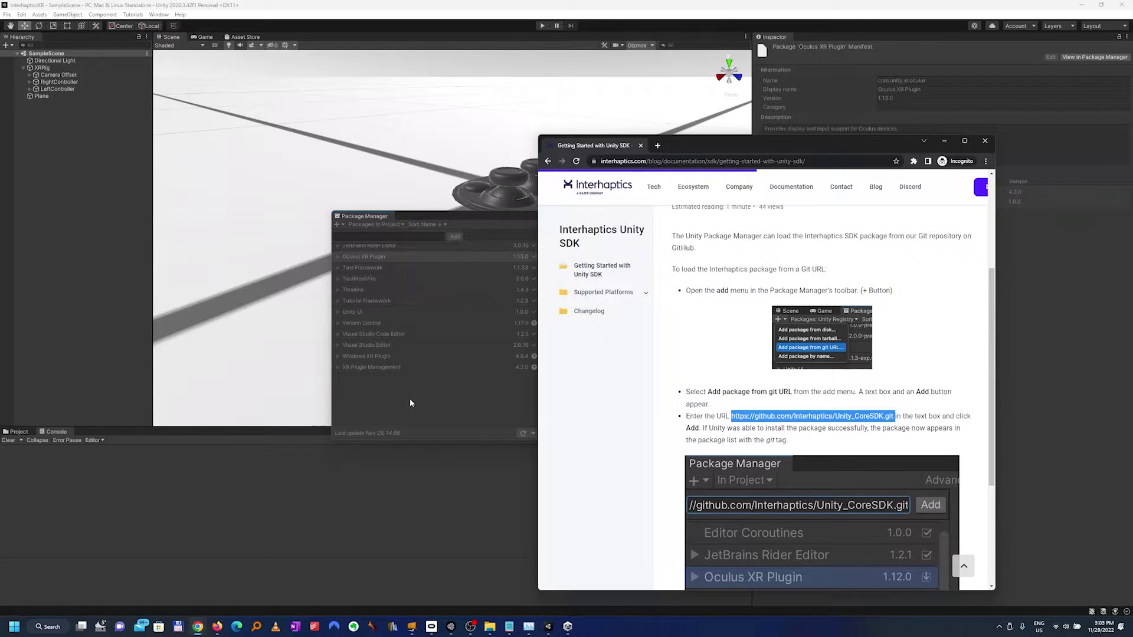
Paste the copied Unity_CoreSDK git URL into Package Manager's Add package from git URL field.
left_click(381, 258)
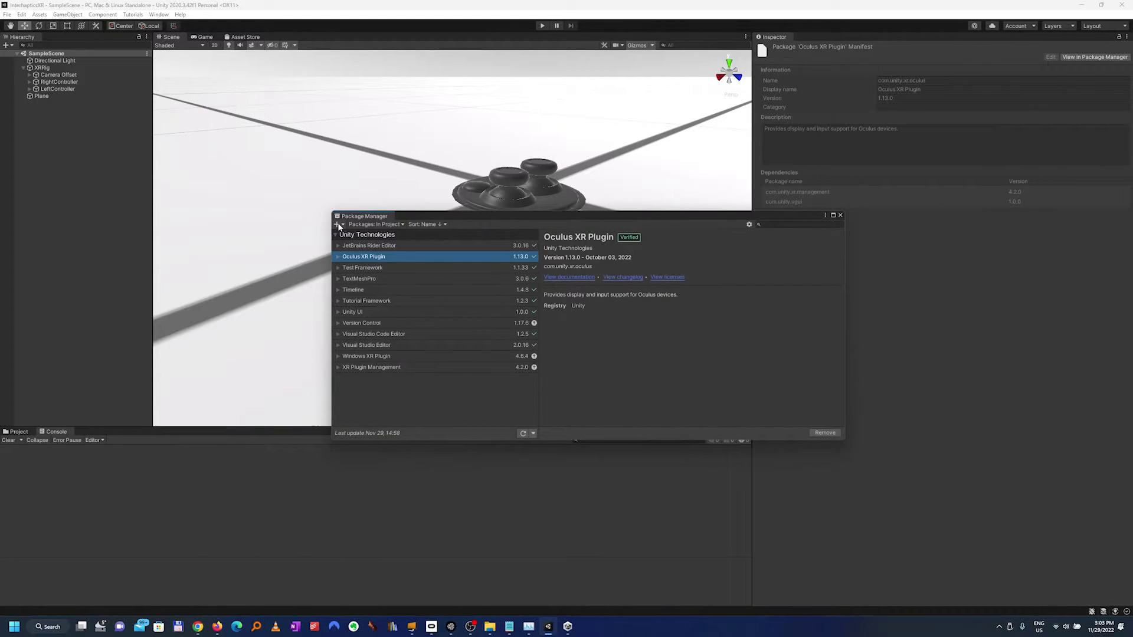
left_click(337, 225)
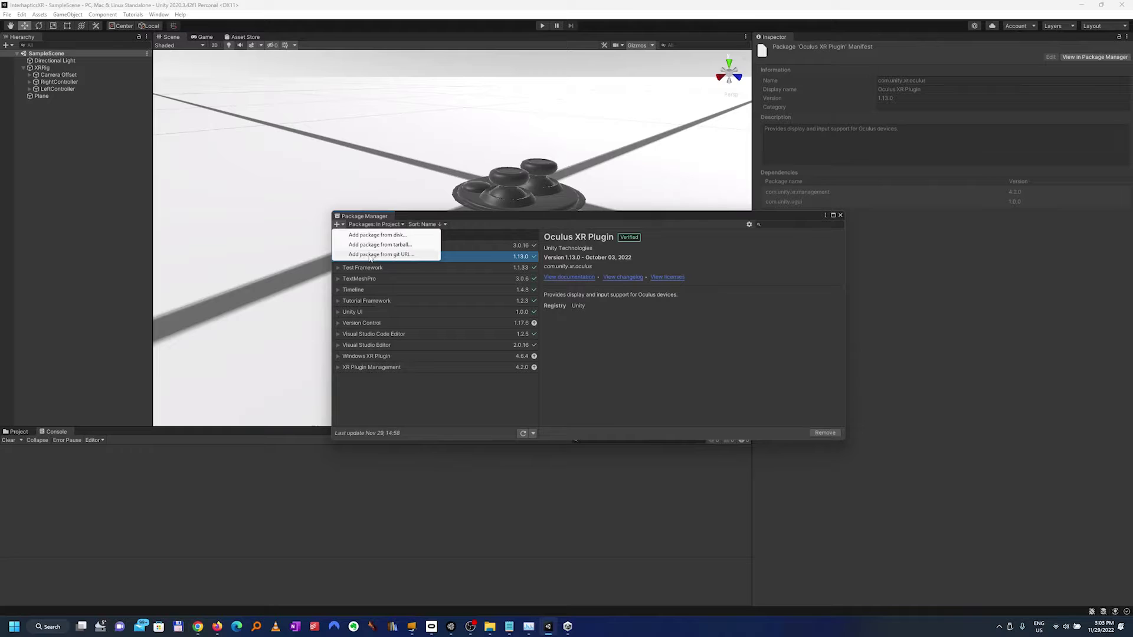
left_click(367, 255)
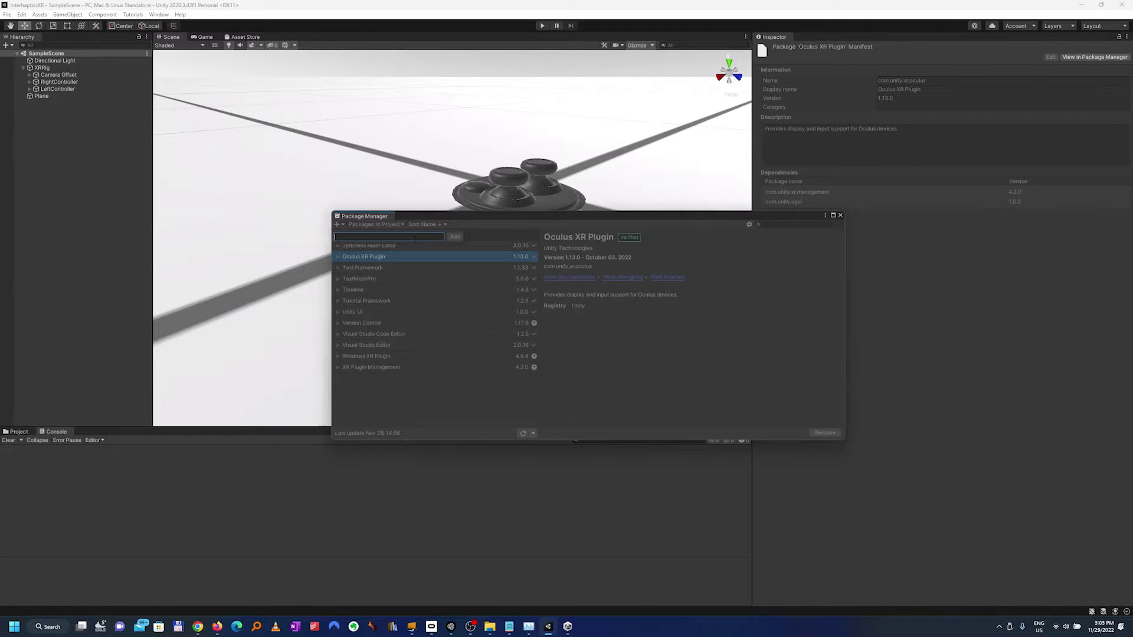
key("ctrl+v")
Add the pasted URL to install Interhaptics Core SDK 1.0.0.
left_click(455, 237)
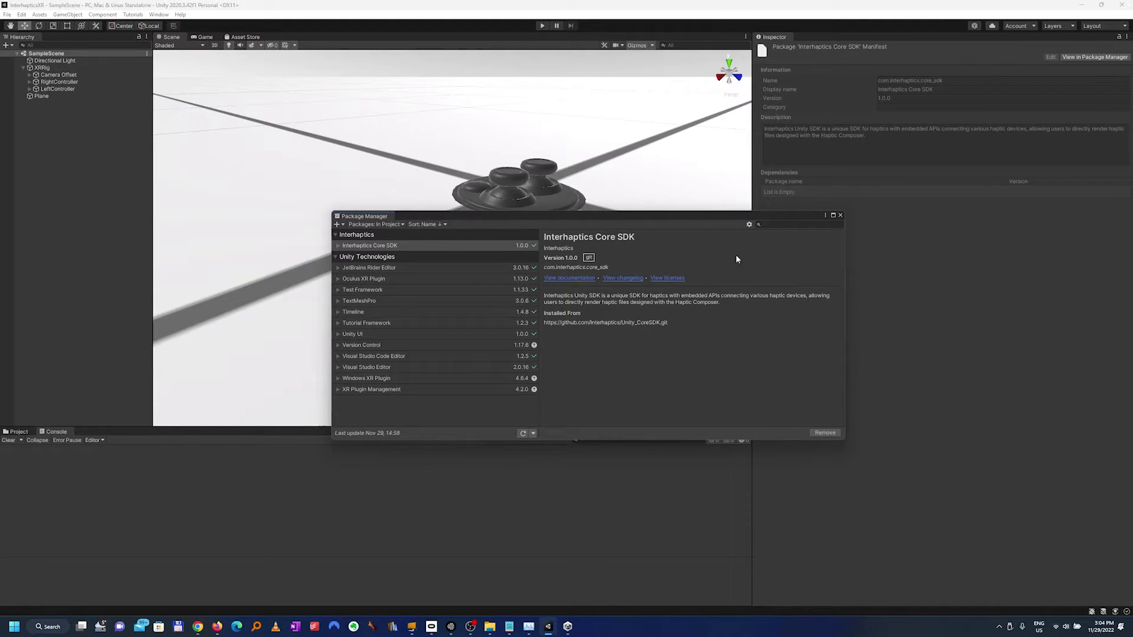
Close Package Manager, create an empty object named HapticManager, and give it the HapticManager component.
left_click(840, 215)
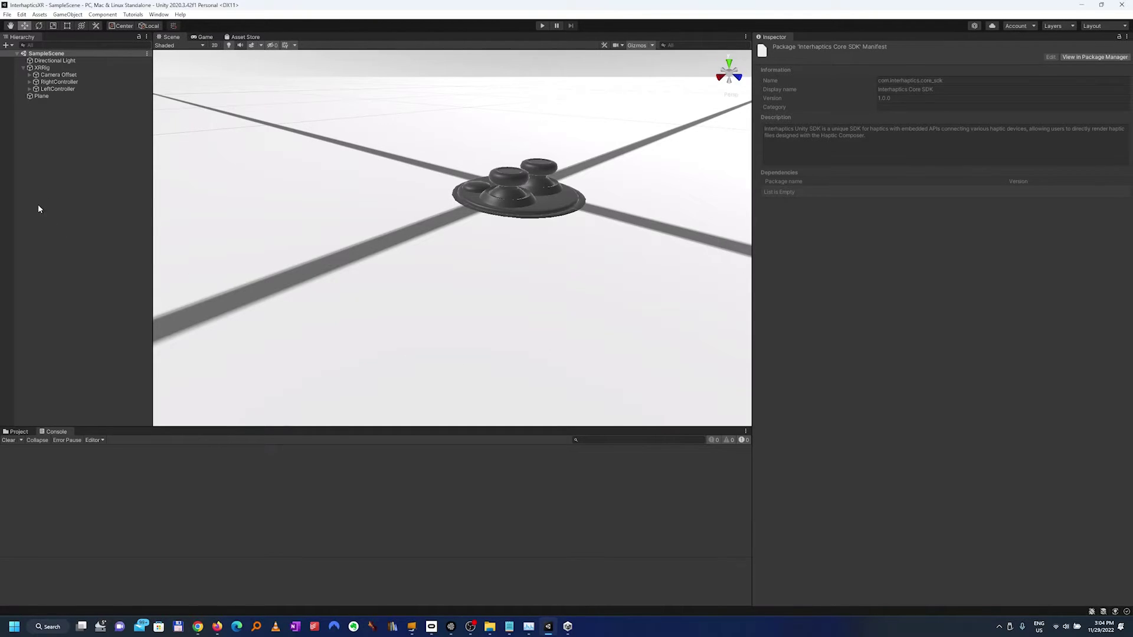
right_click(71, 130)
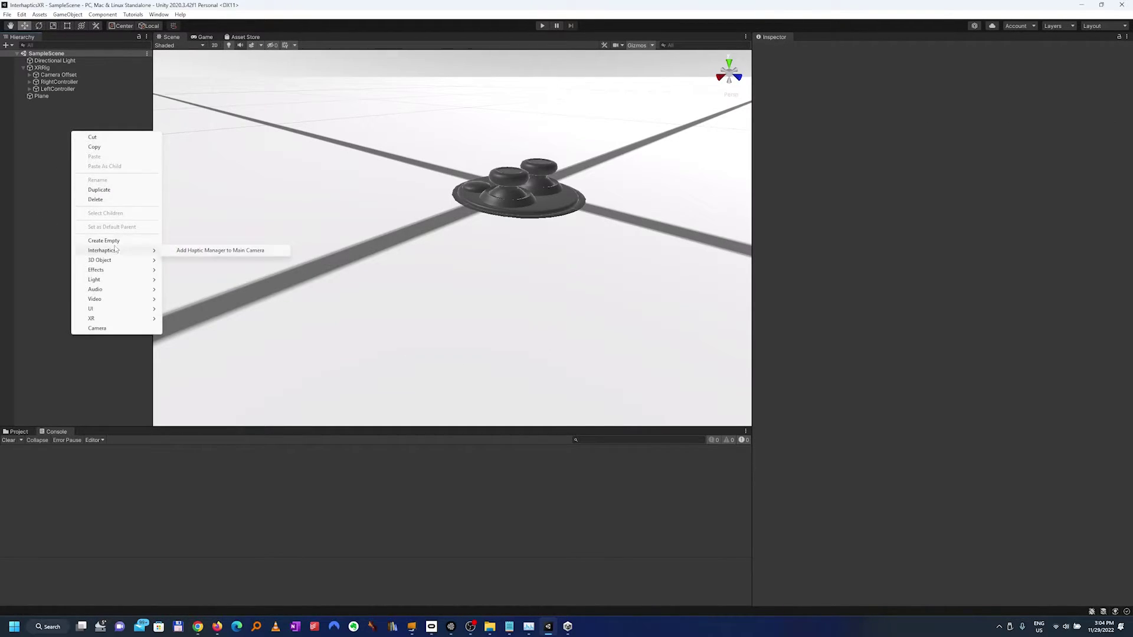
left_click(104, 240)
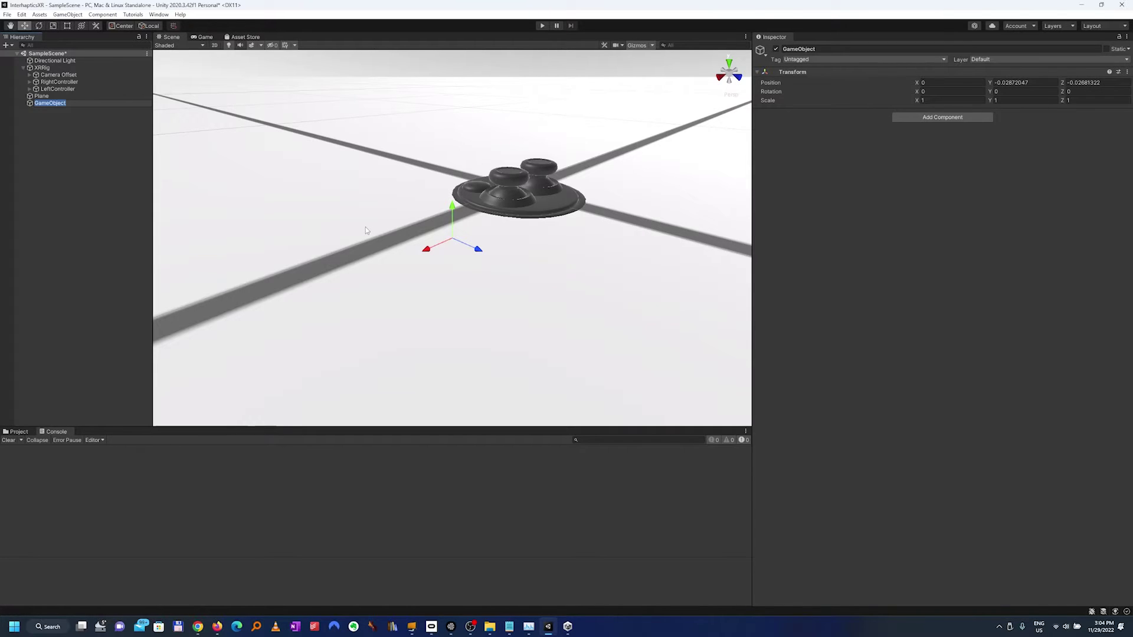
type("HapticManager")
key("Return")
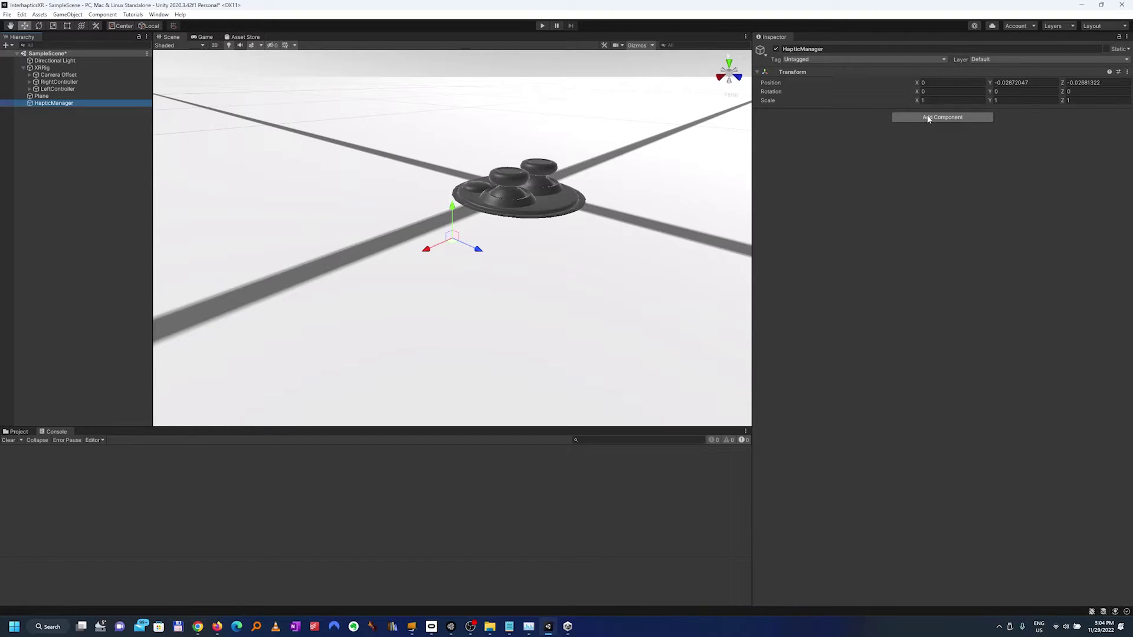
left_click(931, 119)
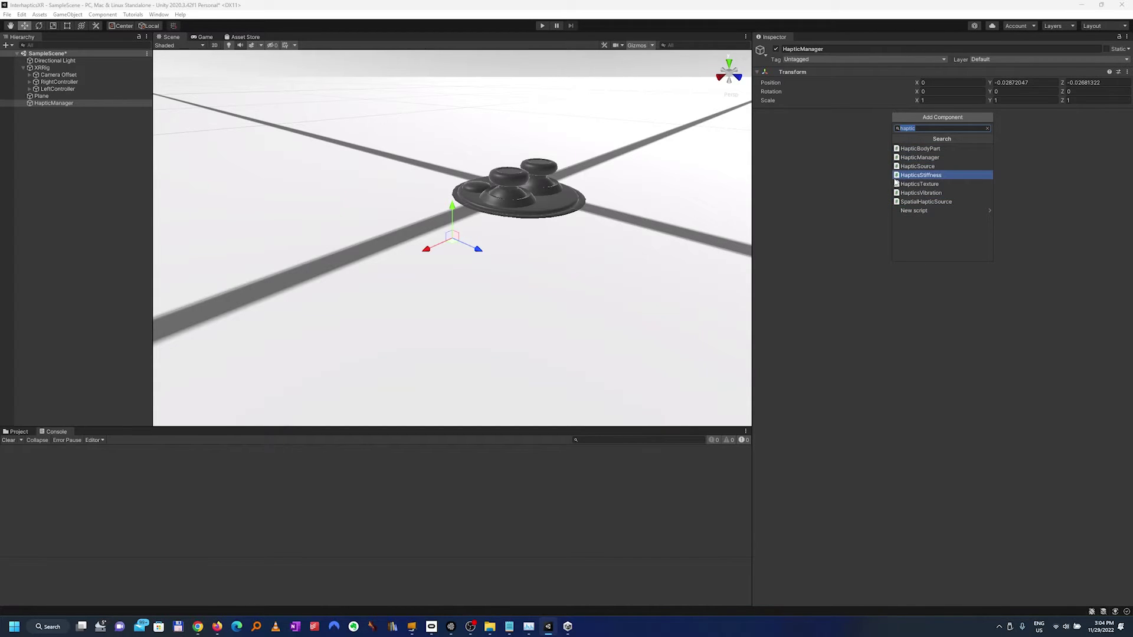
left_click(897, 158)
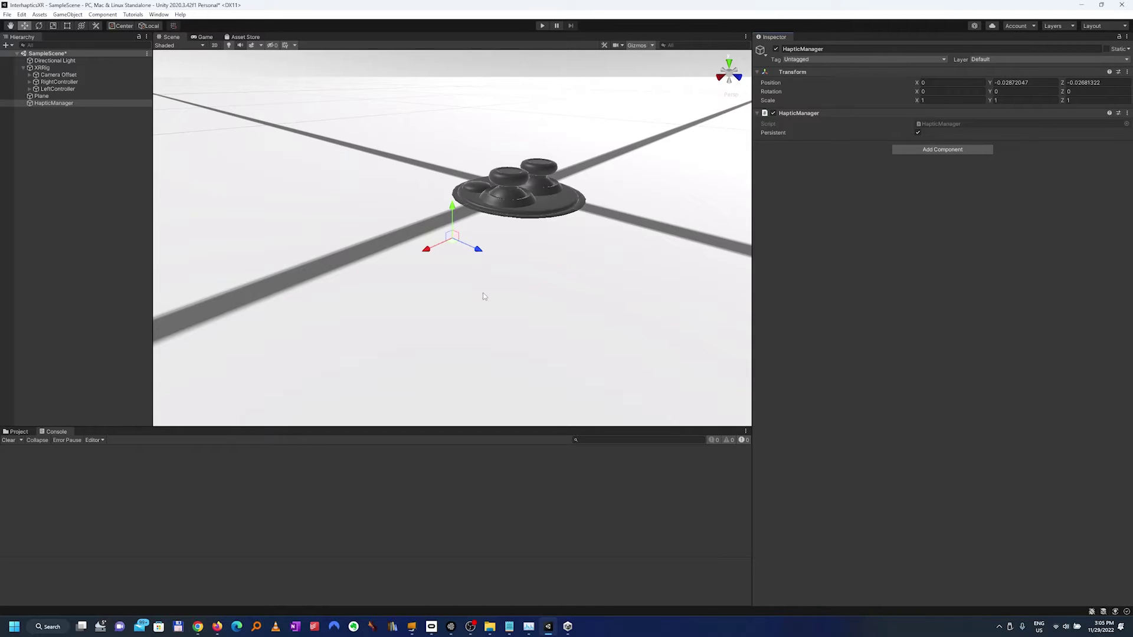
Add a HapticBodyPart to RightController with its Side set to Right.
left_click(72, 82)
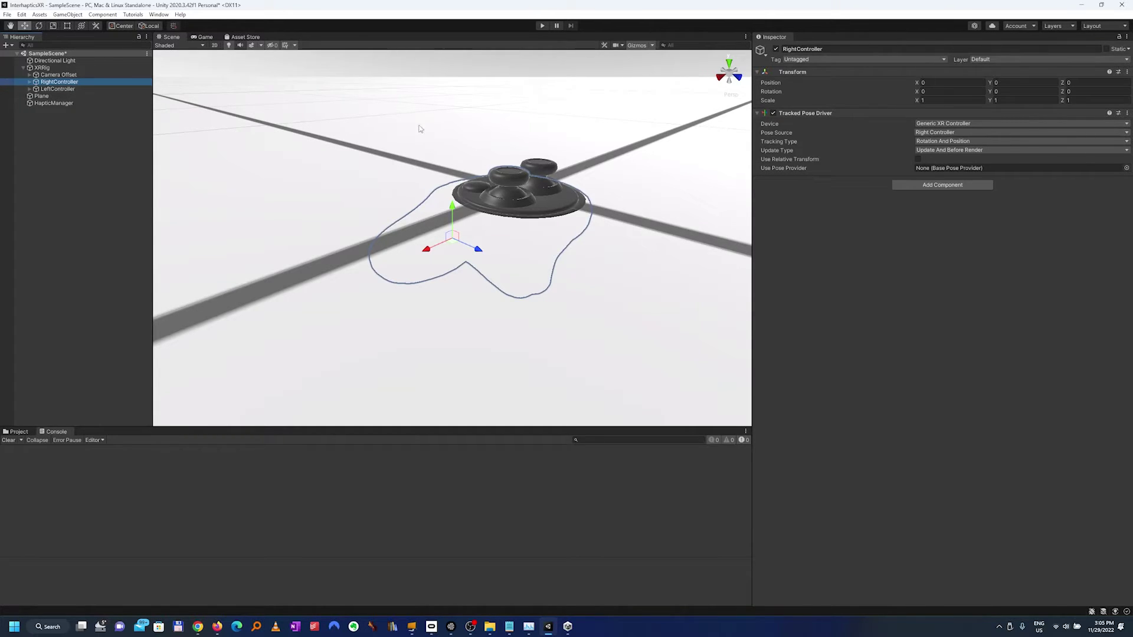
left_click(103, 15)
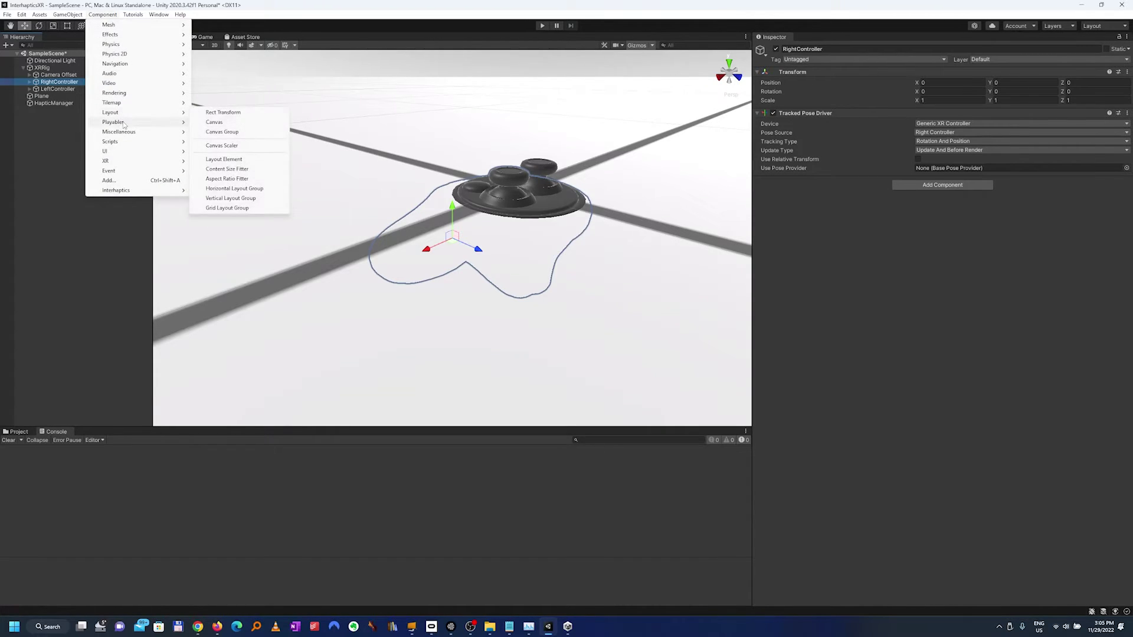
mouse_move(130, 194)
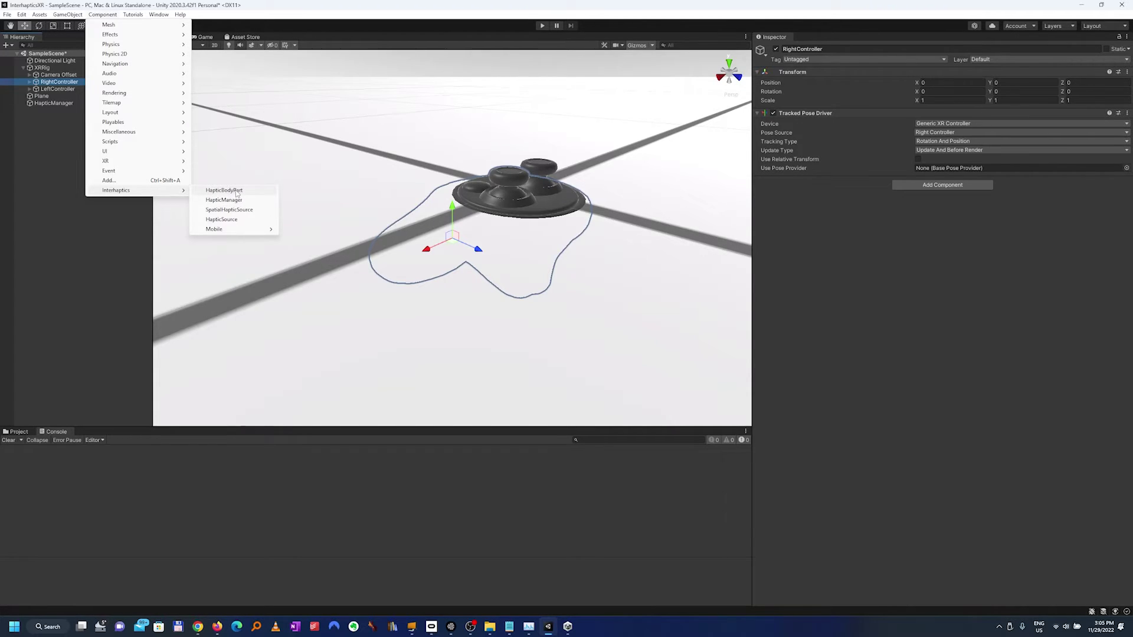
left_click(236, 191)
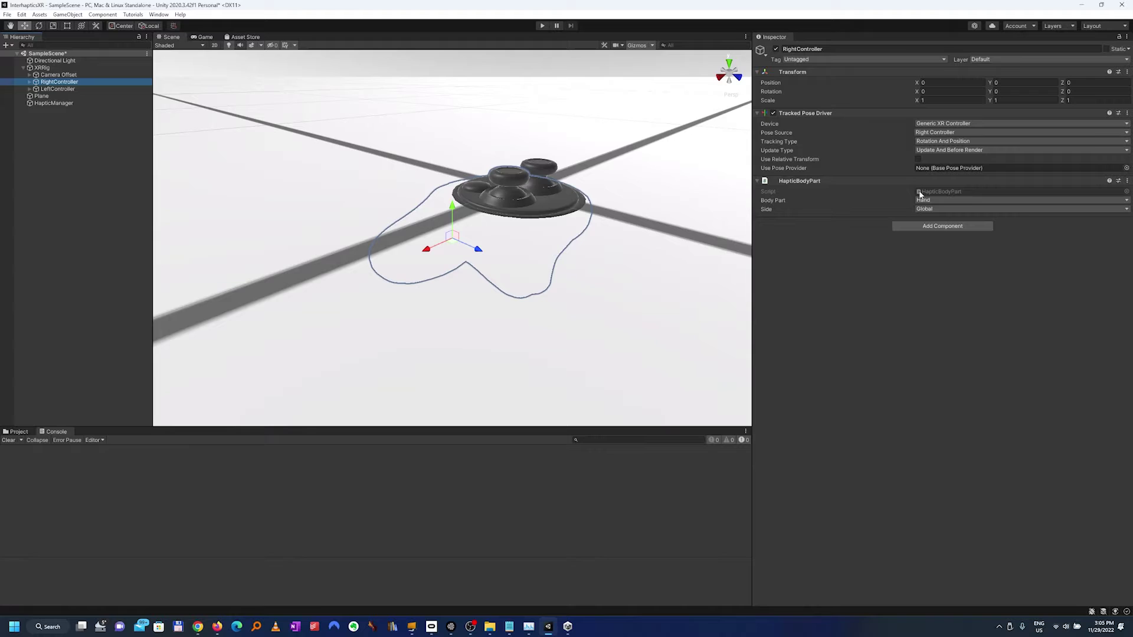
left_click(928, 210)
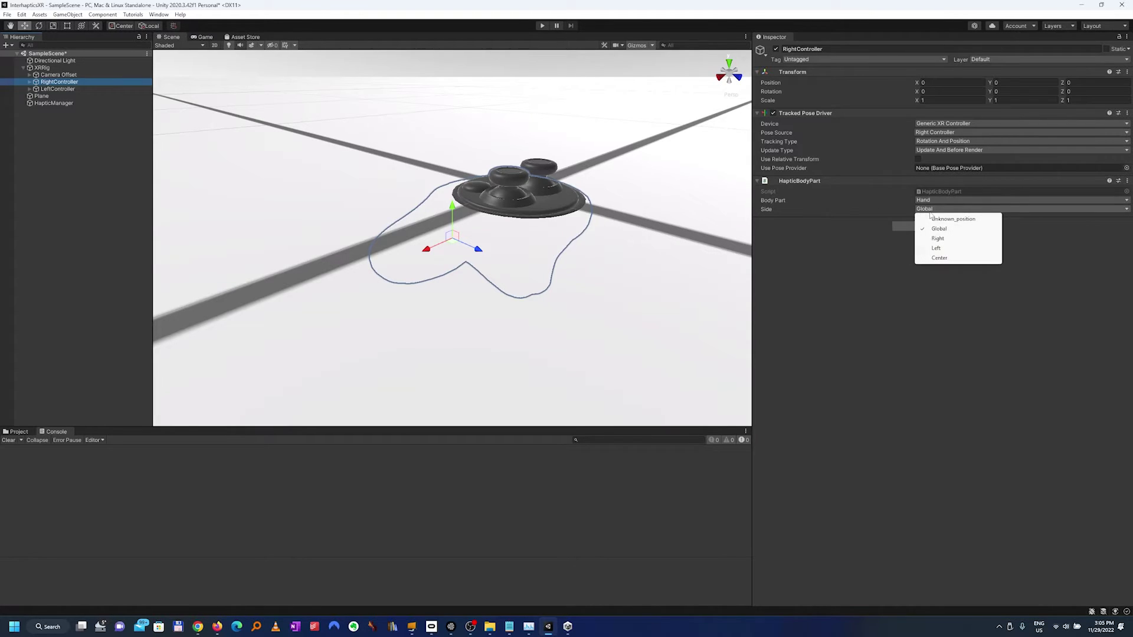
left_click(938, 238)
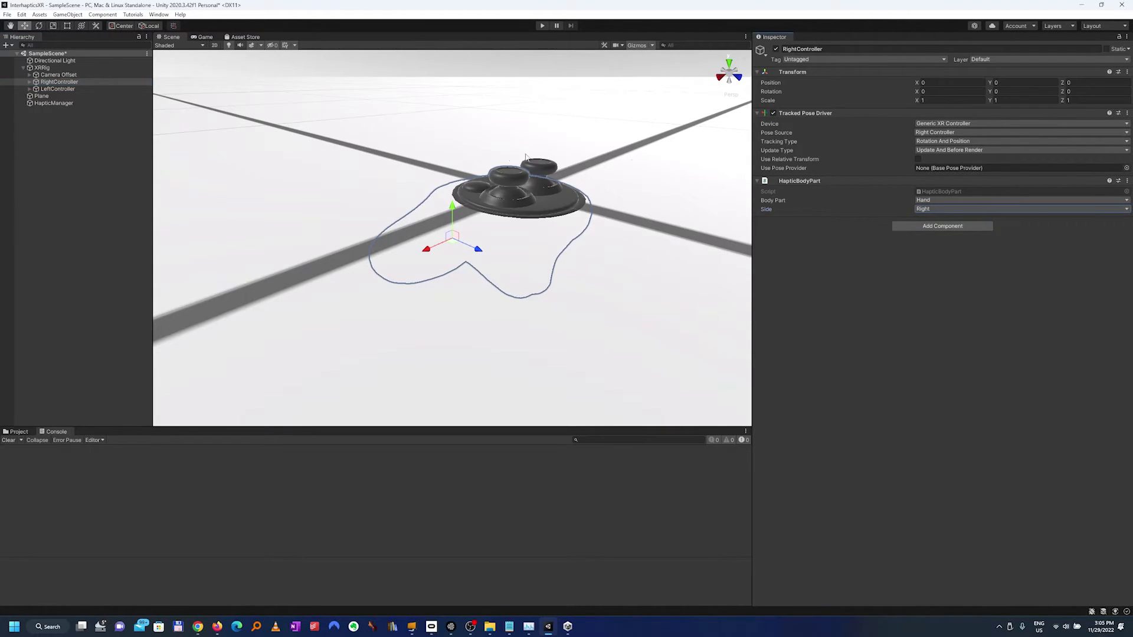
Add a Sphere Collider to RightController and set its radius to 0.1.
left_click(924, 227)
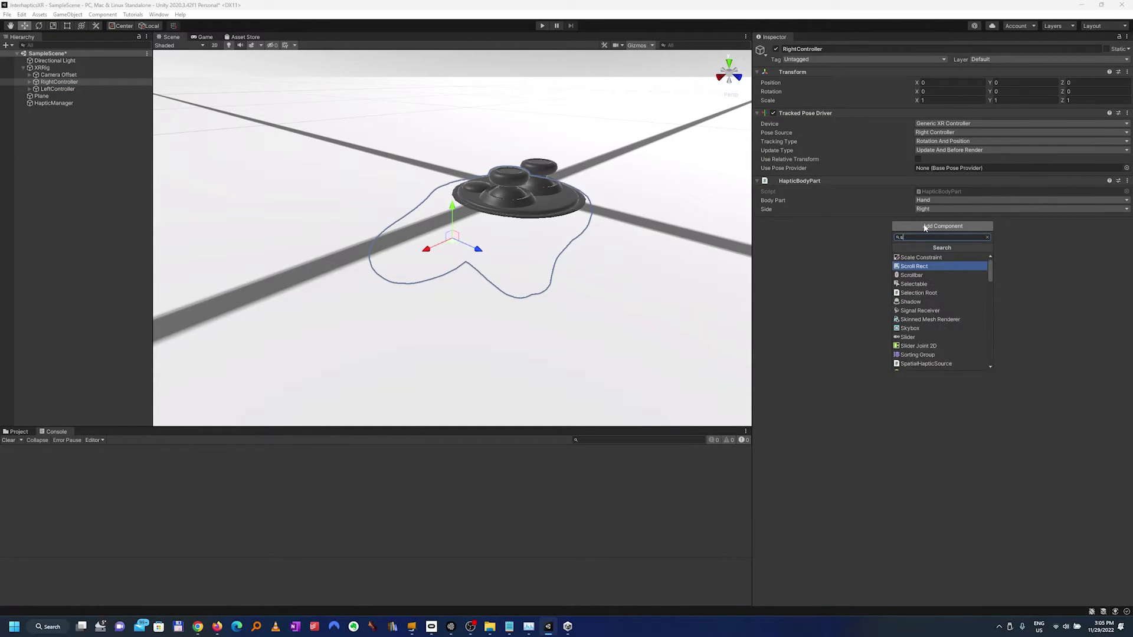
type("sphere")
key("Up")
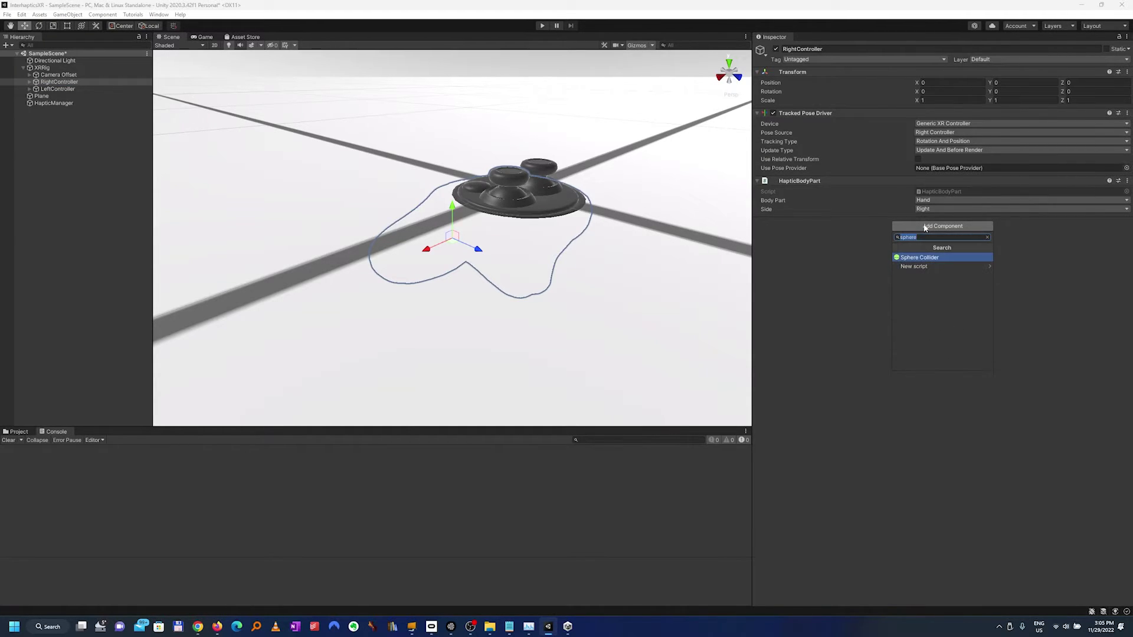
key("Return")
left_click(931, 272)
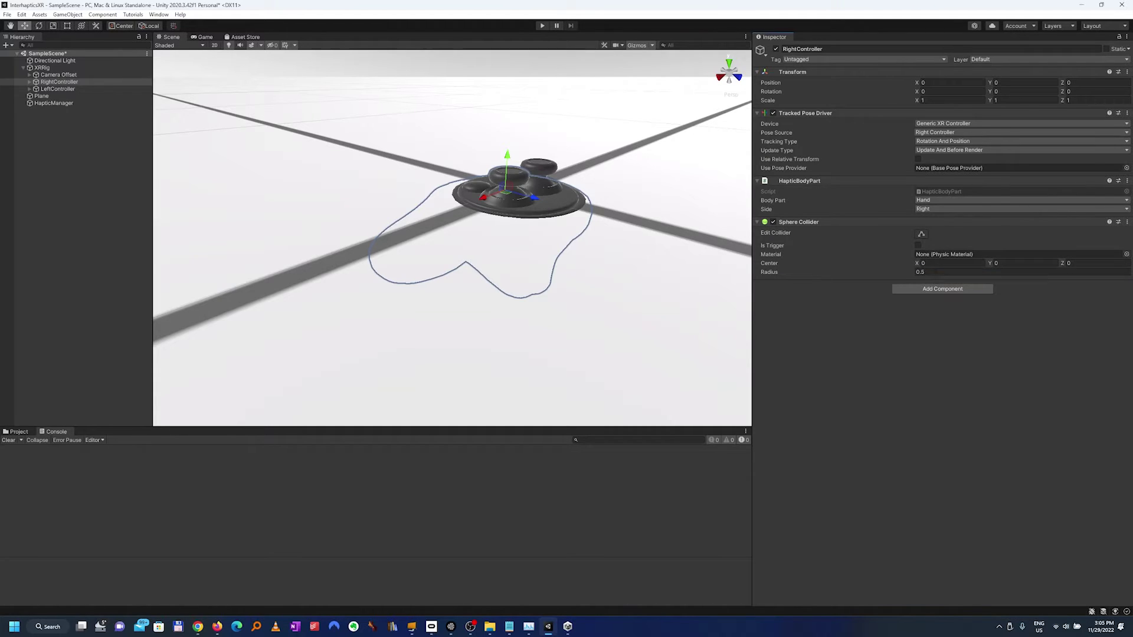
left_click(924, 272)
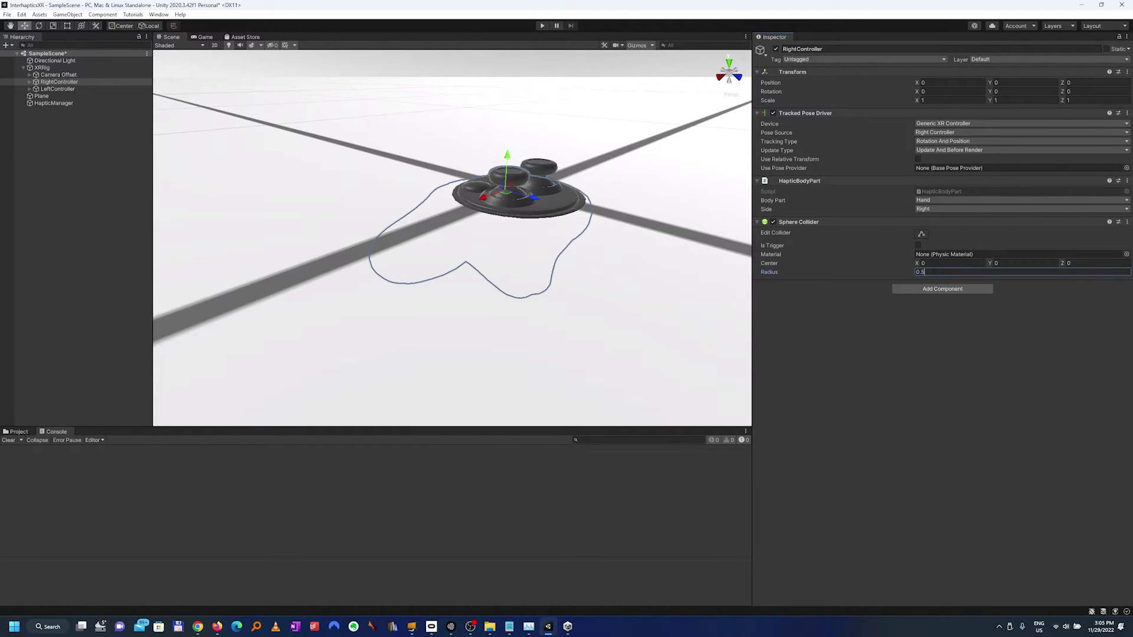
key("BackSpace")
type("1")
Add a HapticBodyPart to LeftController with its Side set to Left.
left_click(77, 89)
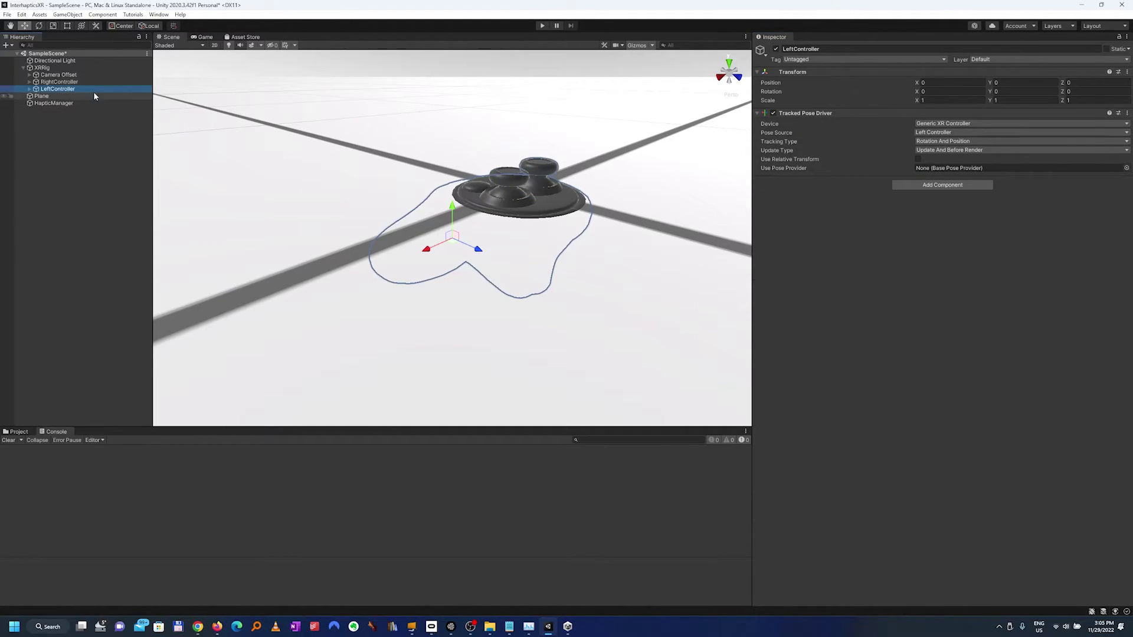
left_click(944, 185)
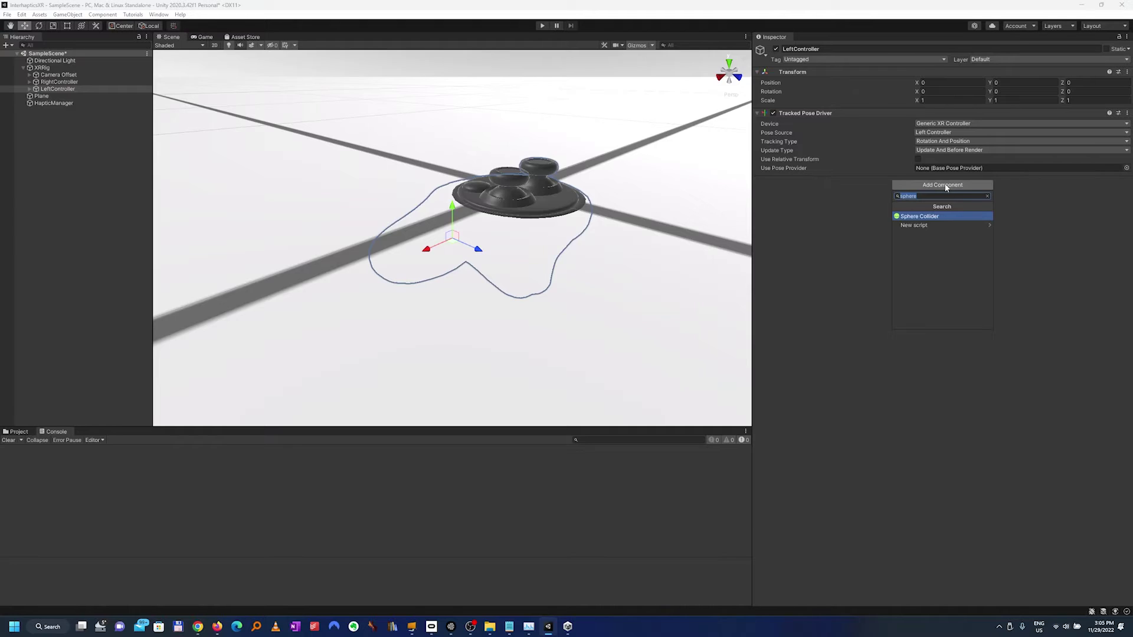
type("haptic")
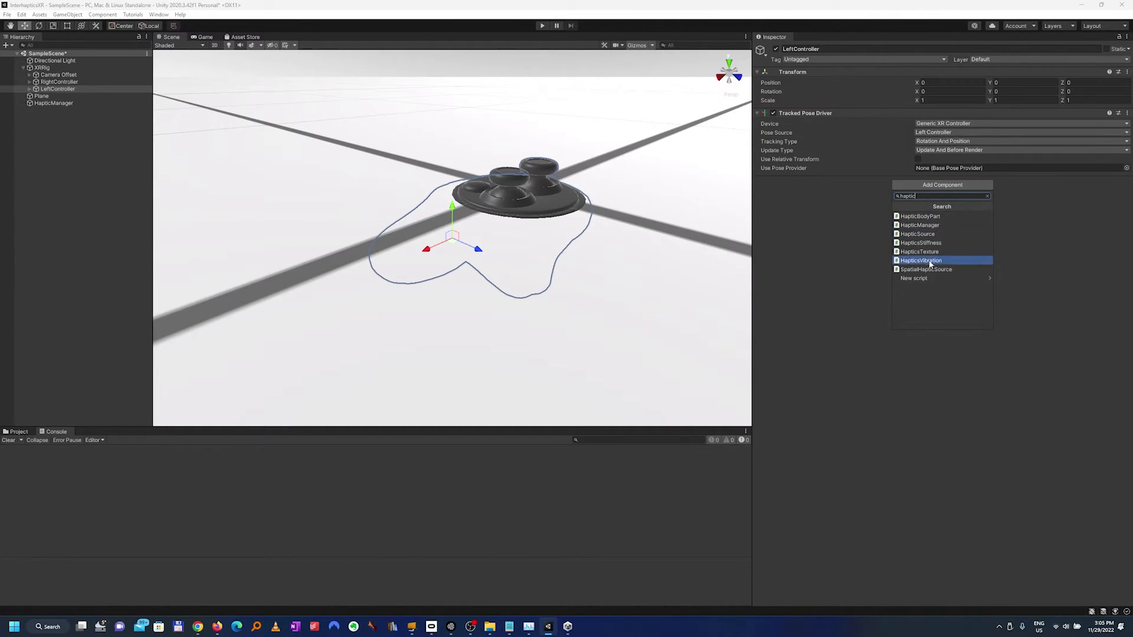
left_click(932, 216)
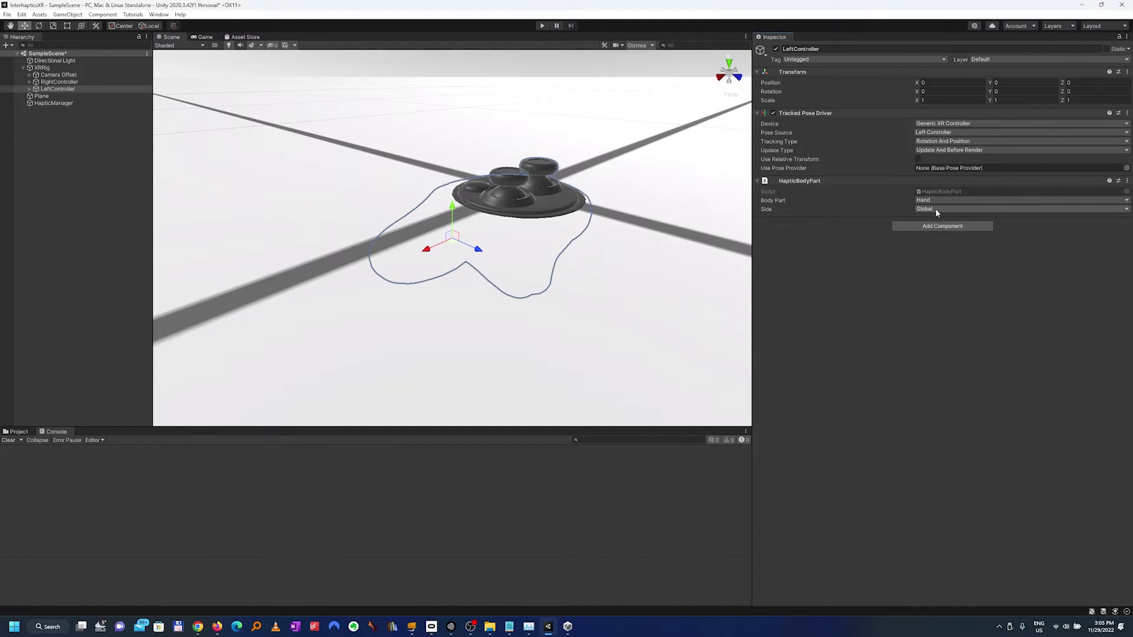
left_click(936, 209)
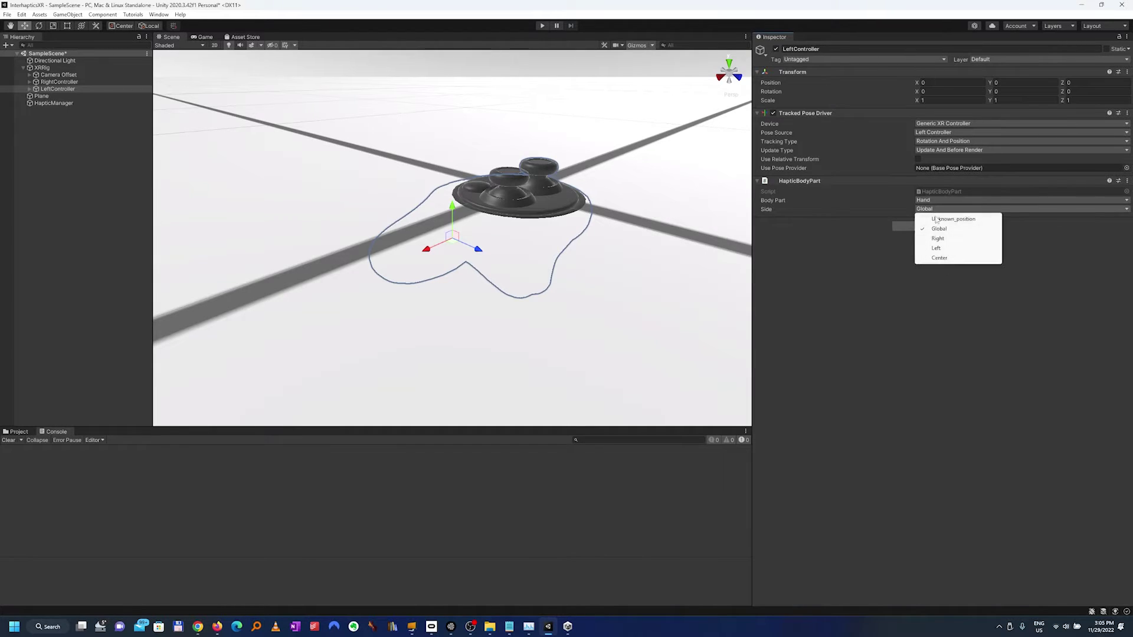
left_click(939, 248)
Add a Sphere Collider to LeftController and set its radius to 0.1.
left_click(949, 227)
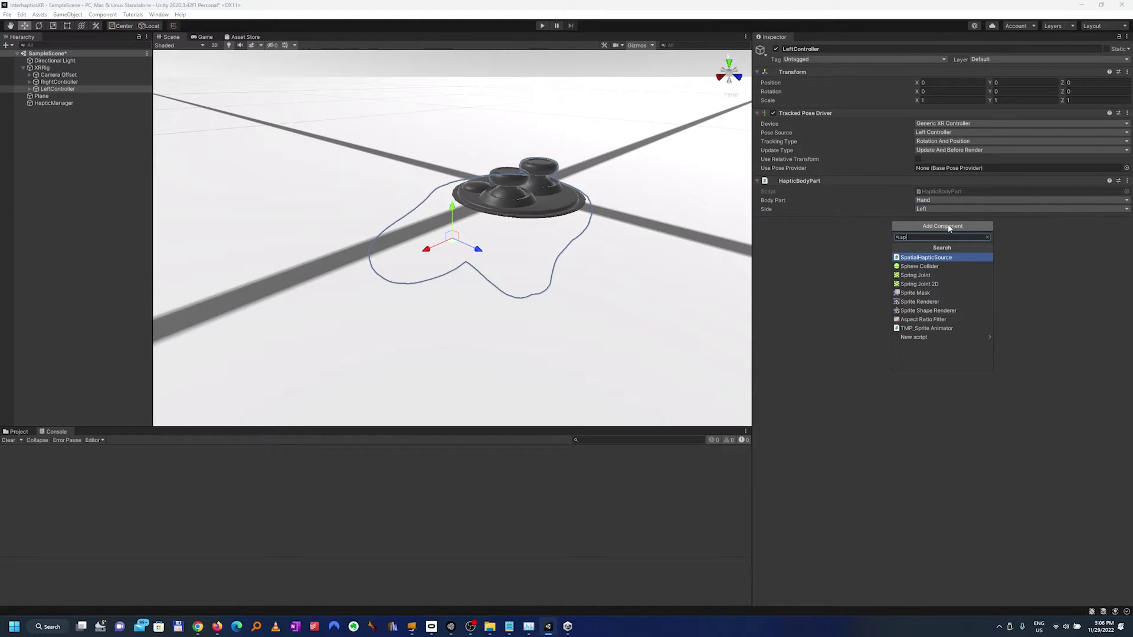
key("Escape")
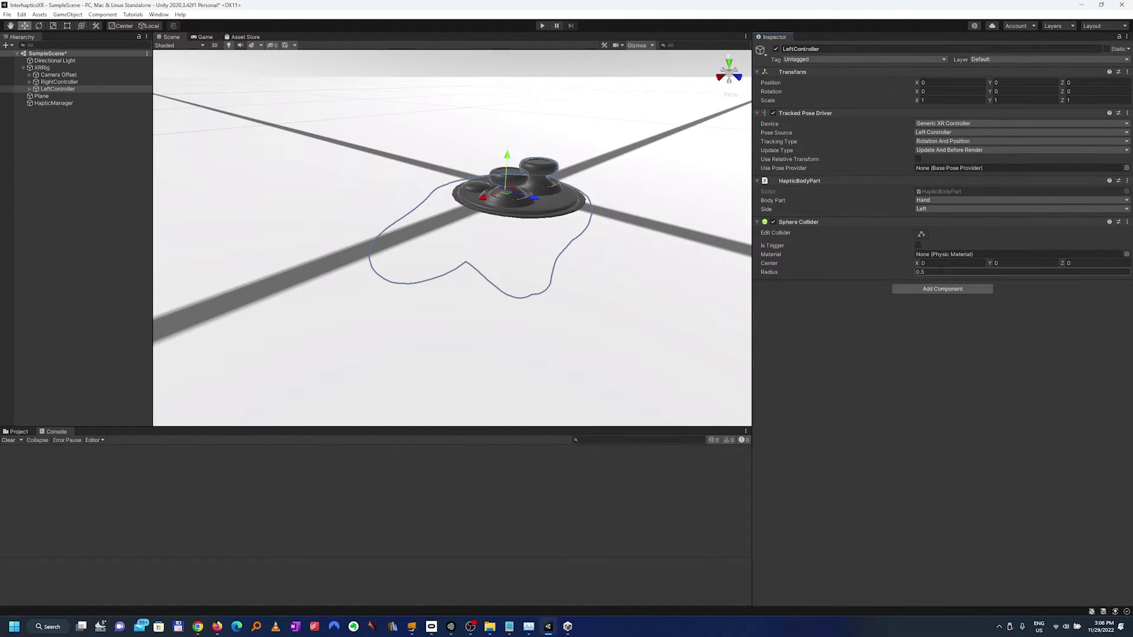
left_click(936, 272)
left_click(935, 272)
key("BackSpace")
type("1")
Create a 3D Object > Cube from the Hierarchy and frame it in the Scene view.
left_click(54, 82)
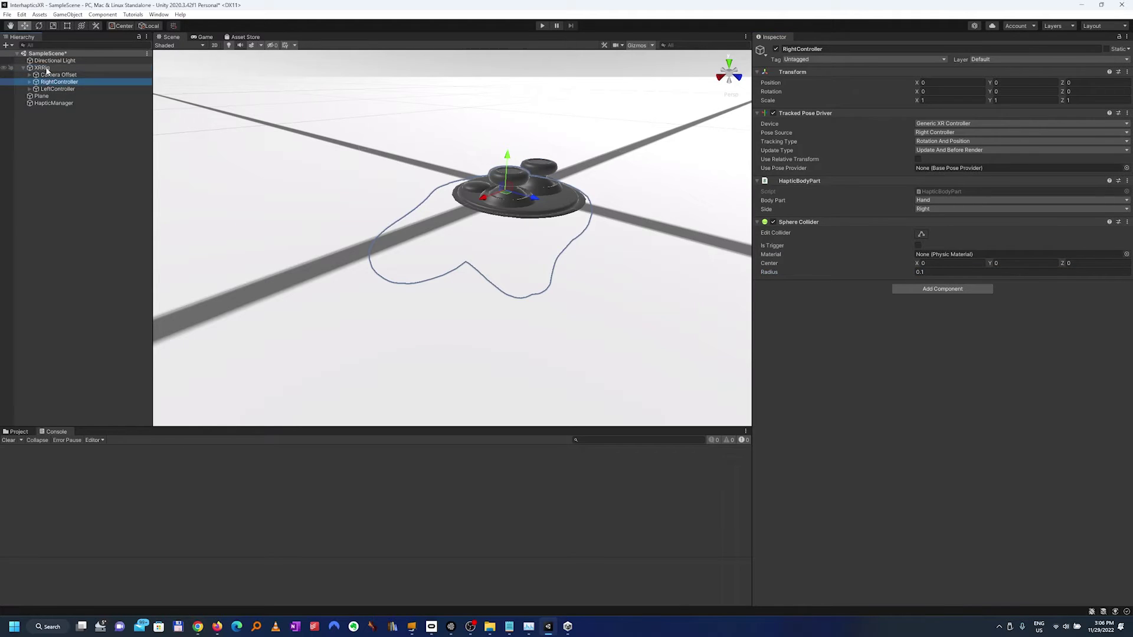
left_click(39, 127)
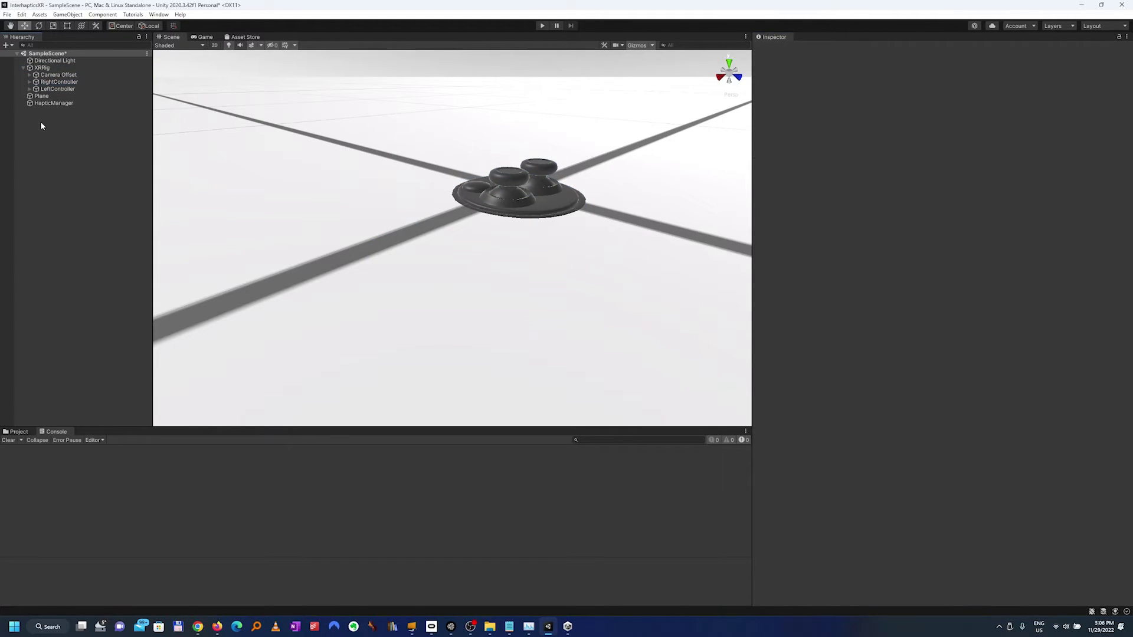
right_click(42, 125)
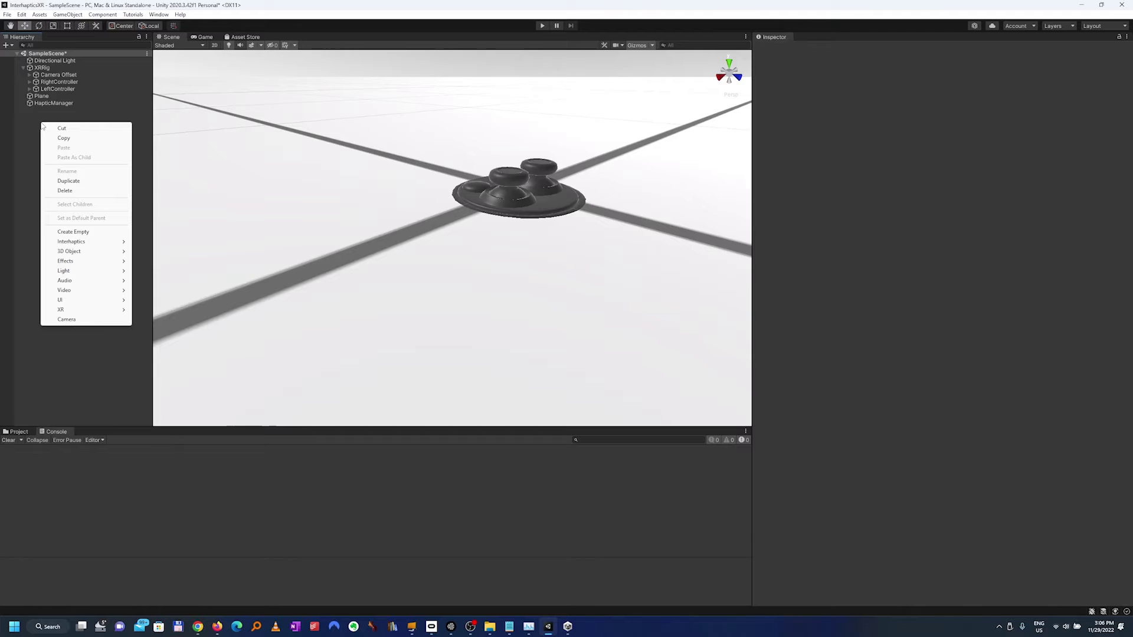
mouse_move(87, 241)
left_click(160, 253)
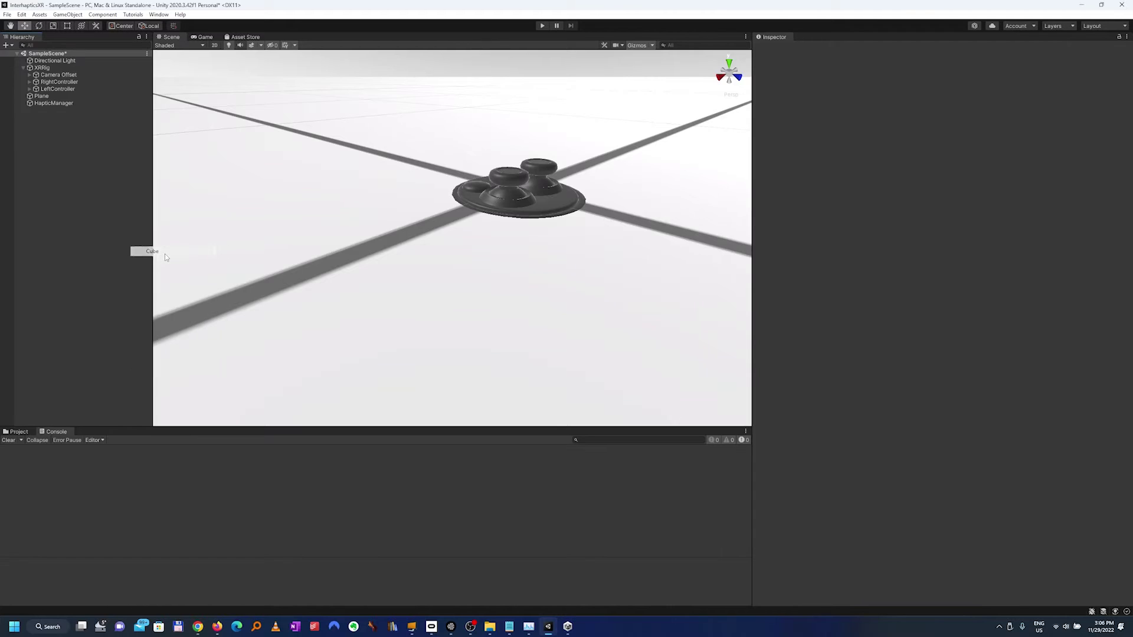
key("f")
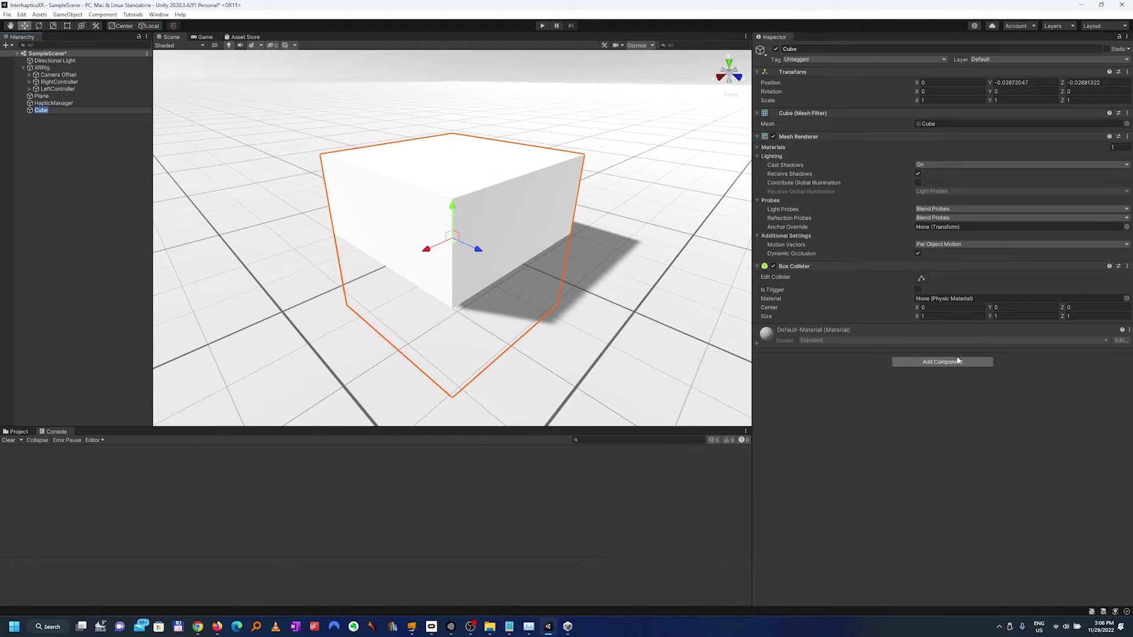
Set the Cube's Box Collider size to 0.2 on X, Y and Z.
left_click(960, 317)
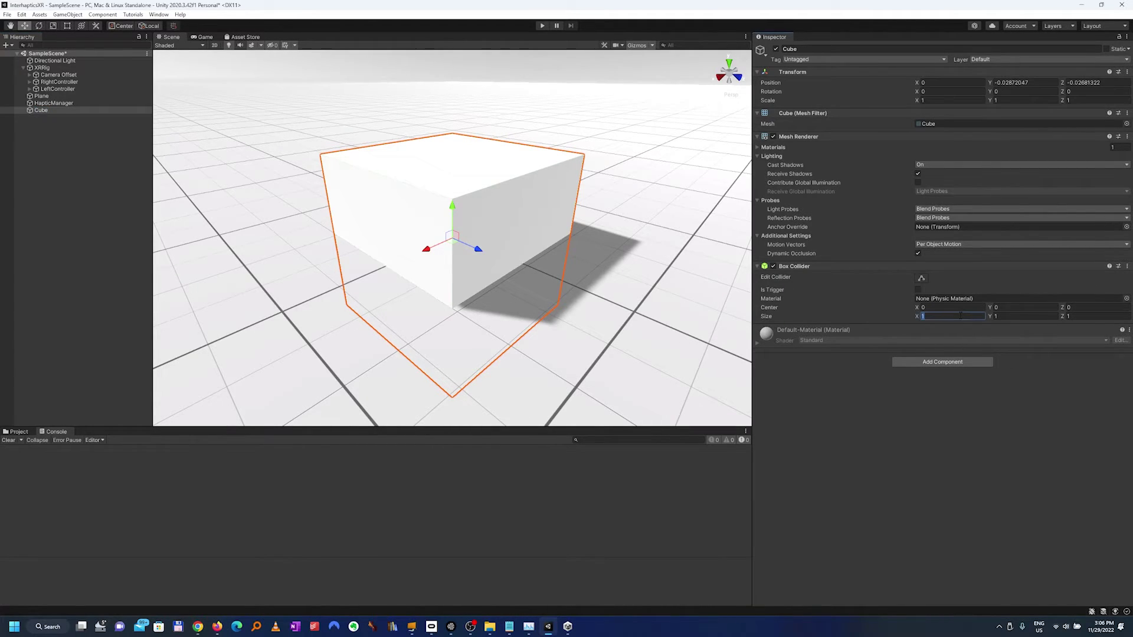
type("0.2")
key("Tab")
key("Tab")
type(".2")
key("Return")
Add a SpatialHapticSource component to the Cube by searching 'spat'.
left_click(951, 362)
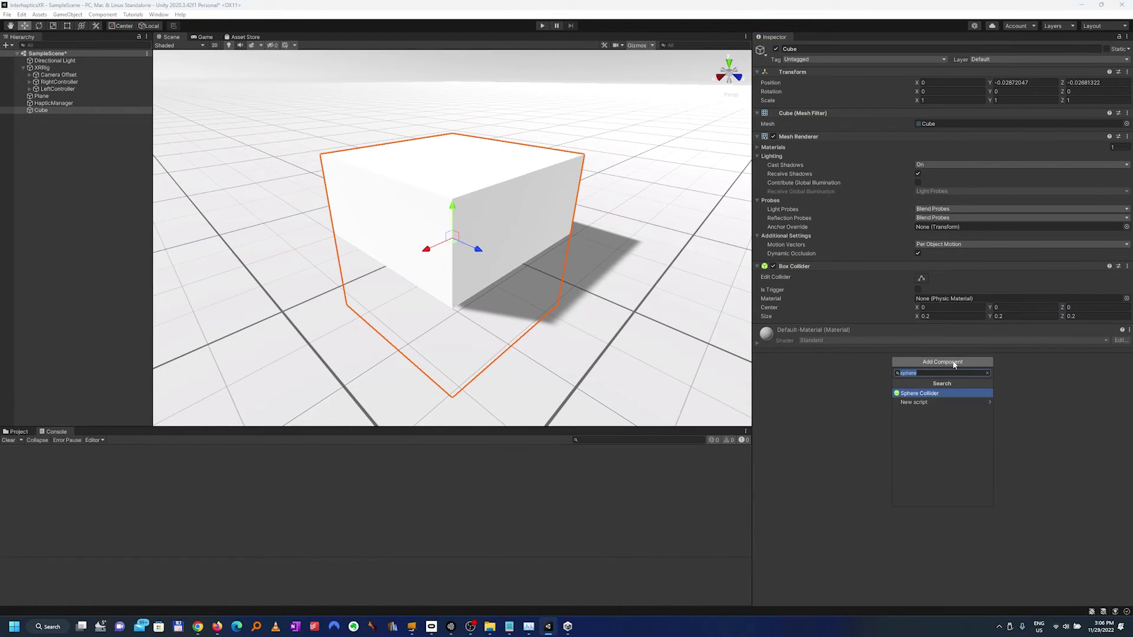
type("spati")
left_click(955, 394)
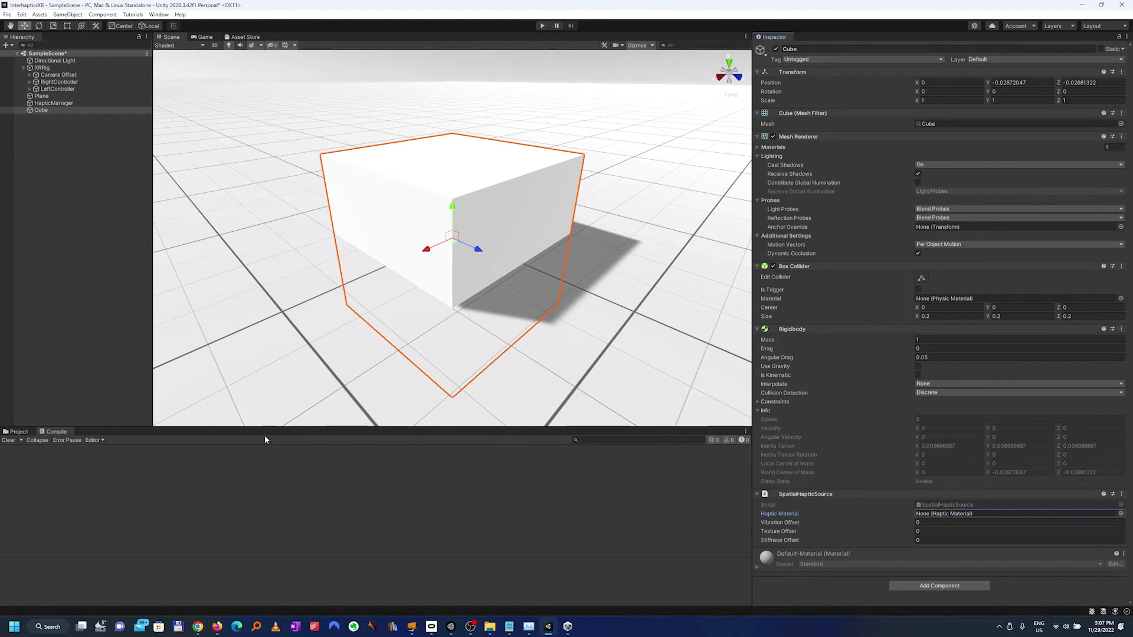
Show the Project tab's installed packages and expand the Interhaptics Core SDK package.
left_click(20, 432)
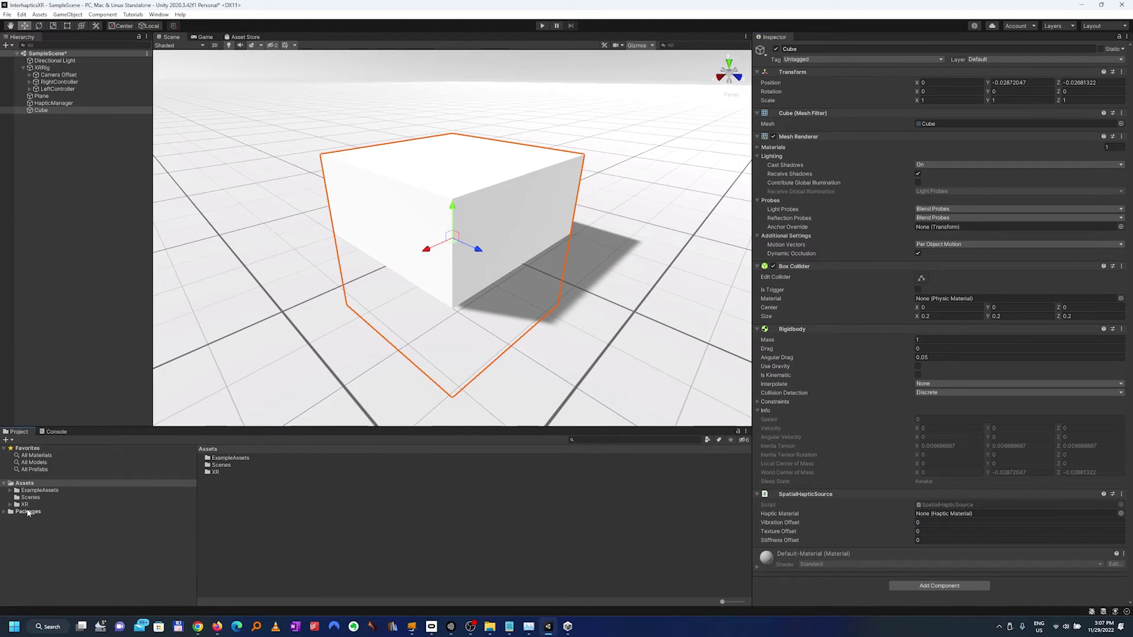
left_click(6, 512)
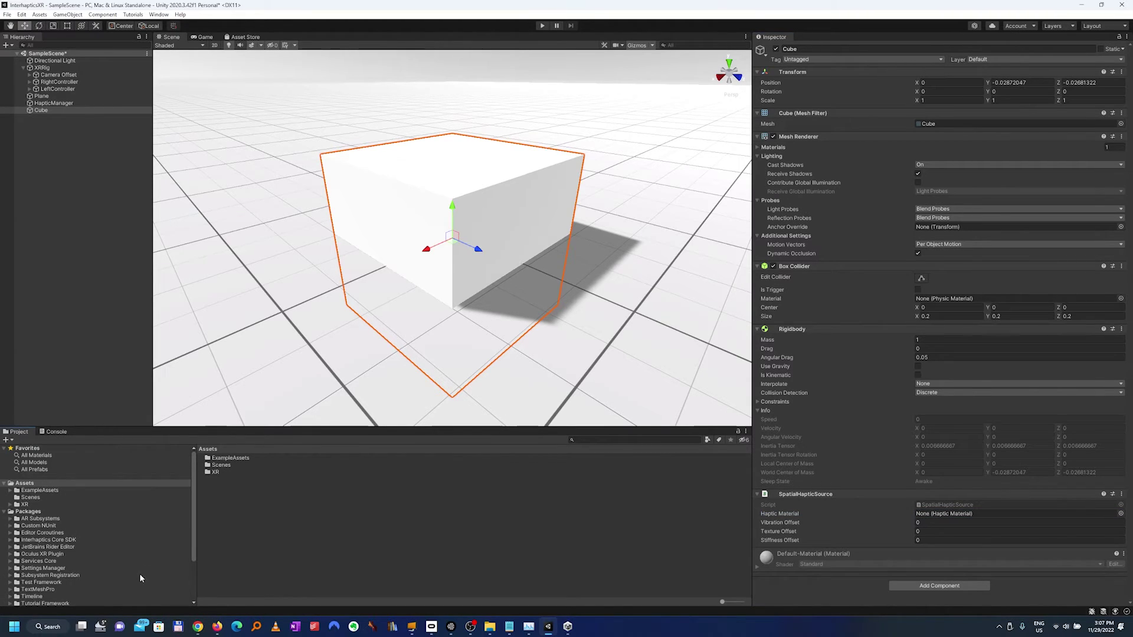
scroll(139, 573, "down", 3)
scroll(112, 567, "up", 1)
scroll(112, 568, "down", 2)
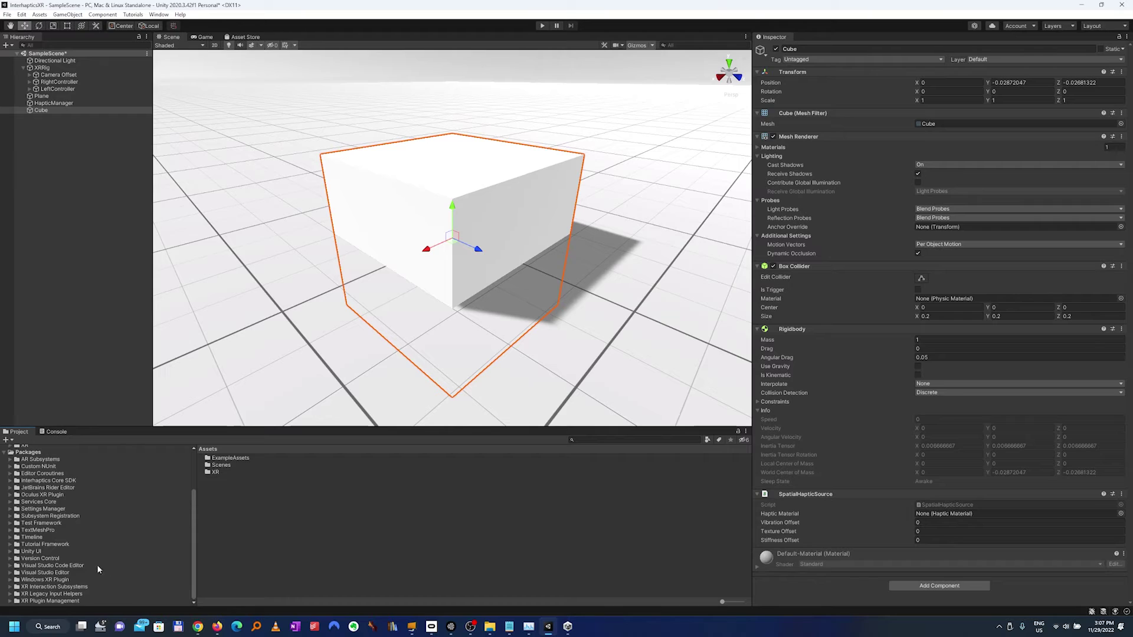
scroll(59, 489, "up", 3)
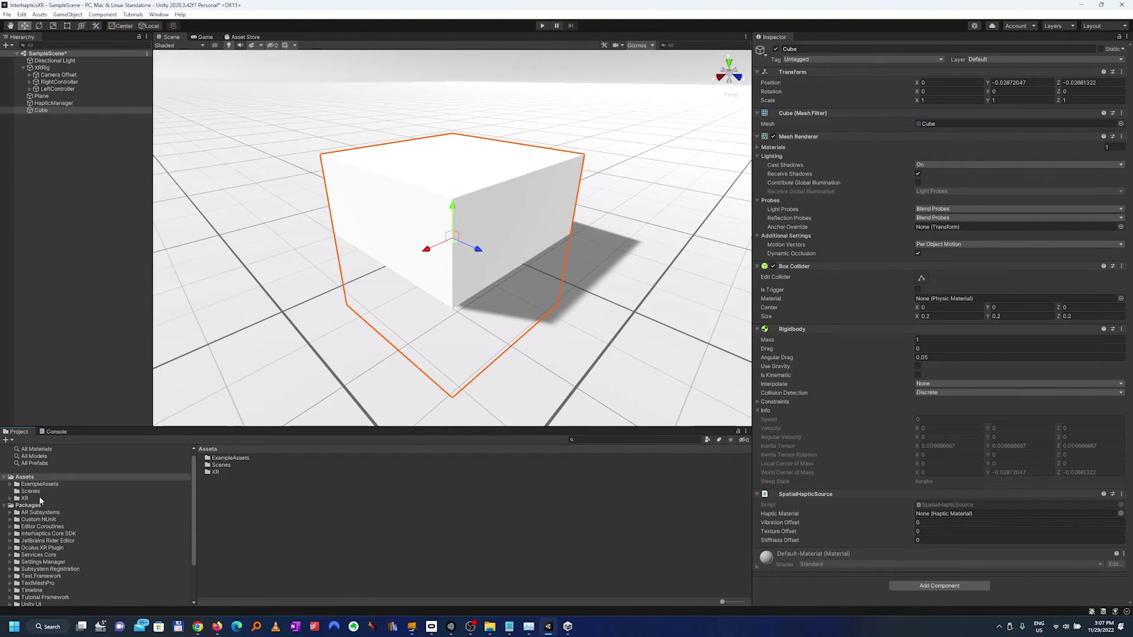
left_click(65, 534)
double_click(79, 534)
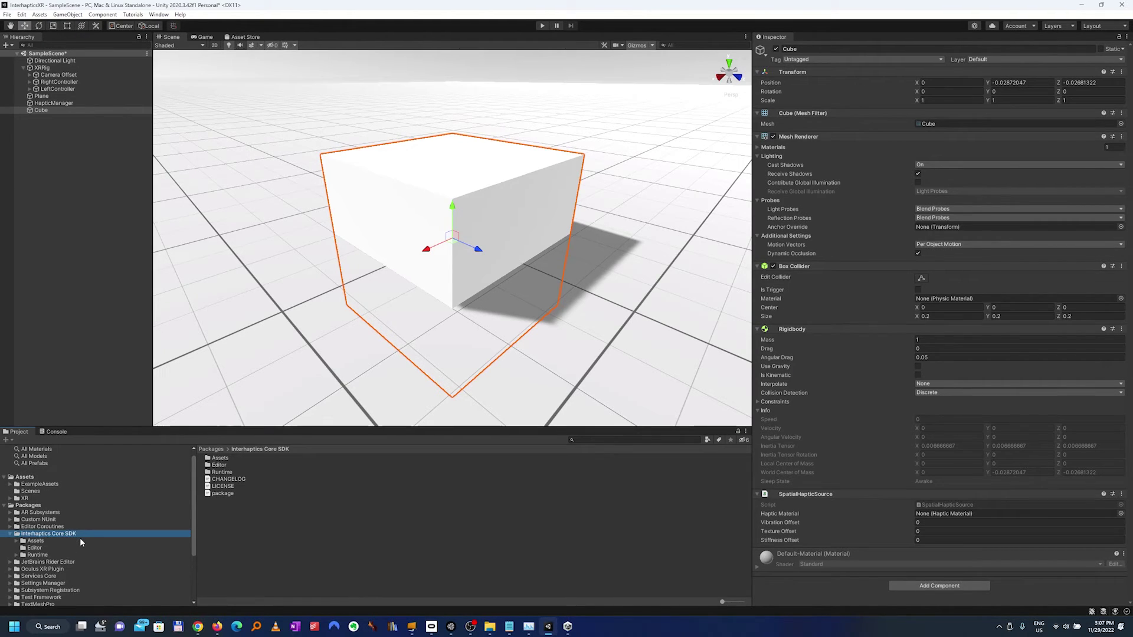
Open the SDK's Assets > HapticMaterials folder listing Body Hit and Broken Glass, after checking Sounds.
left_click(39, 541)
double_click(39, 542)
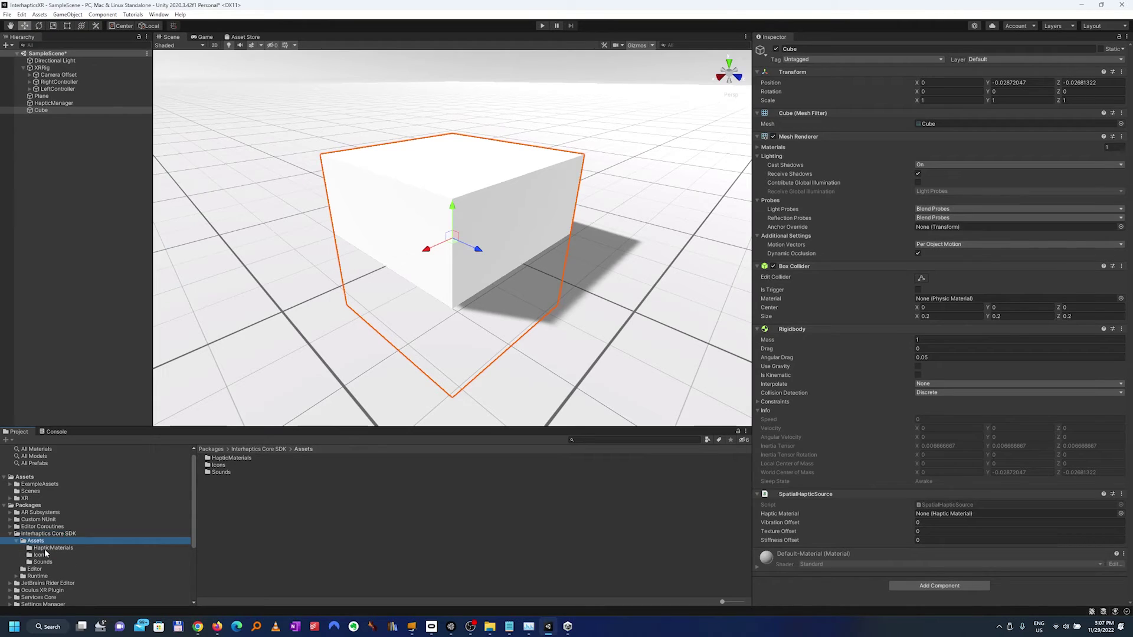
left_click(47, 548)
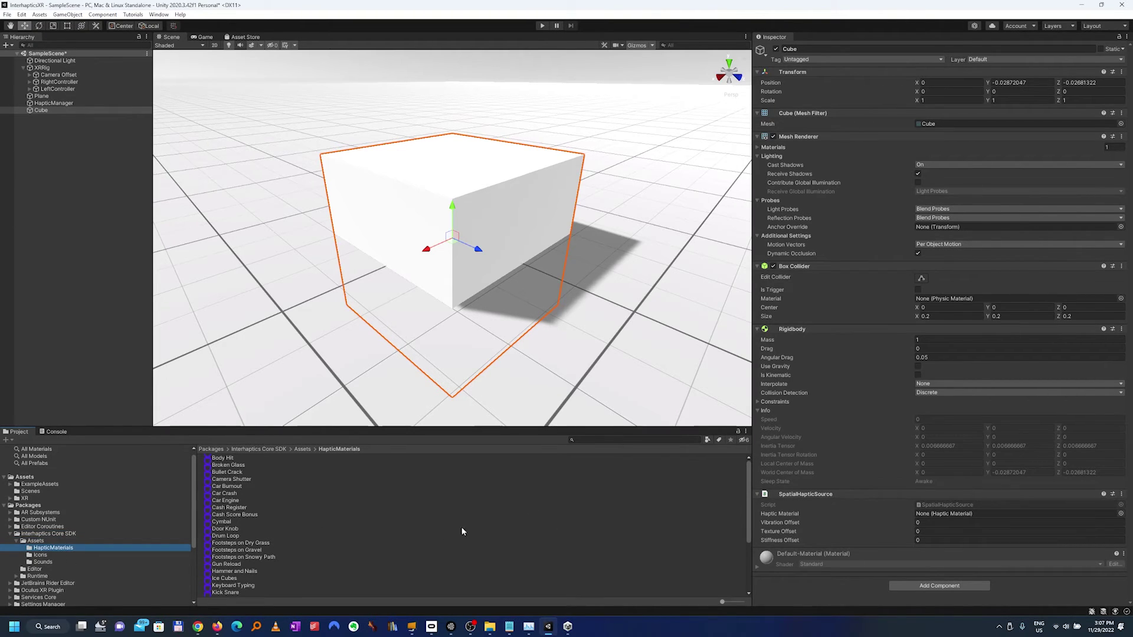
scroll(378, 553, "down", 5)
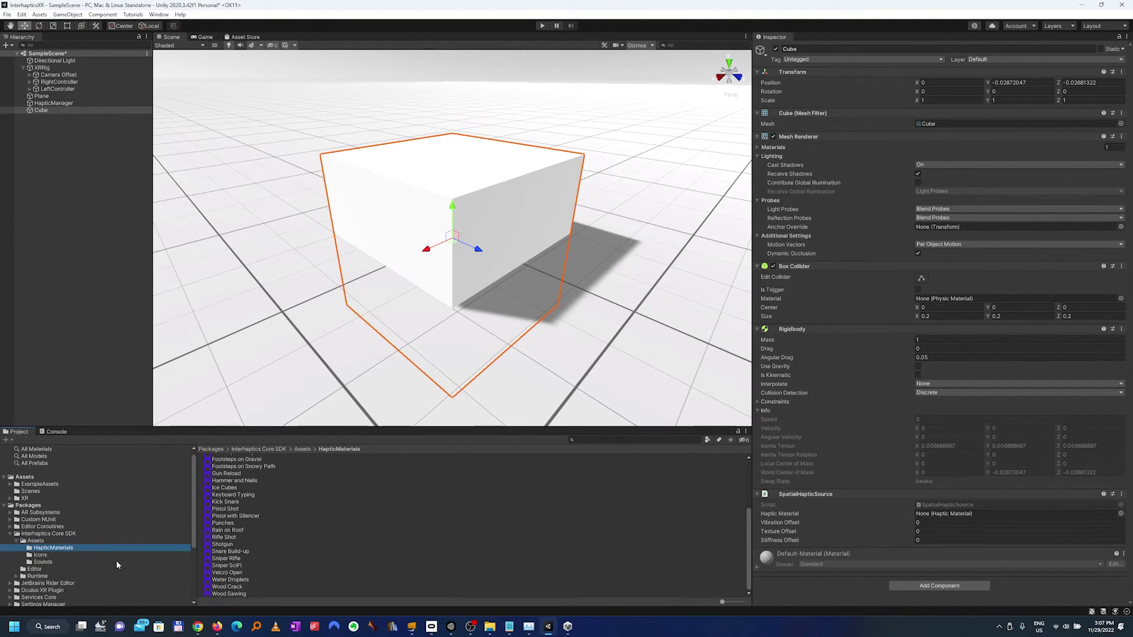
left_click(43, 562)
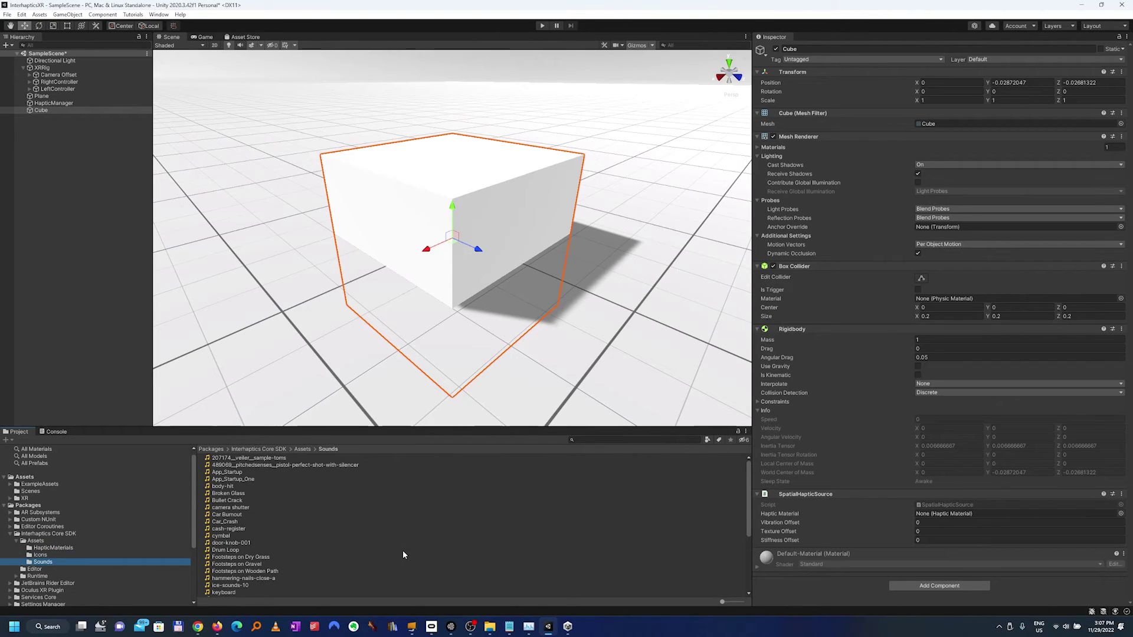
scroll(403, 554, "down", 1)
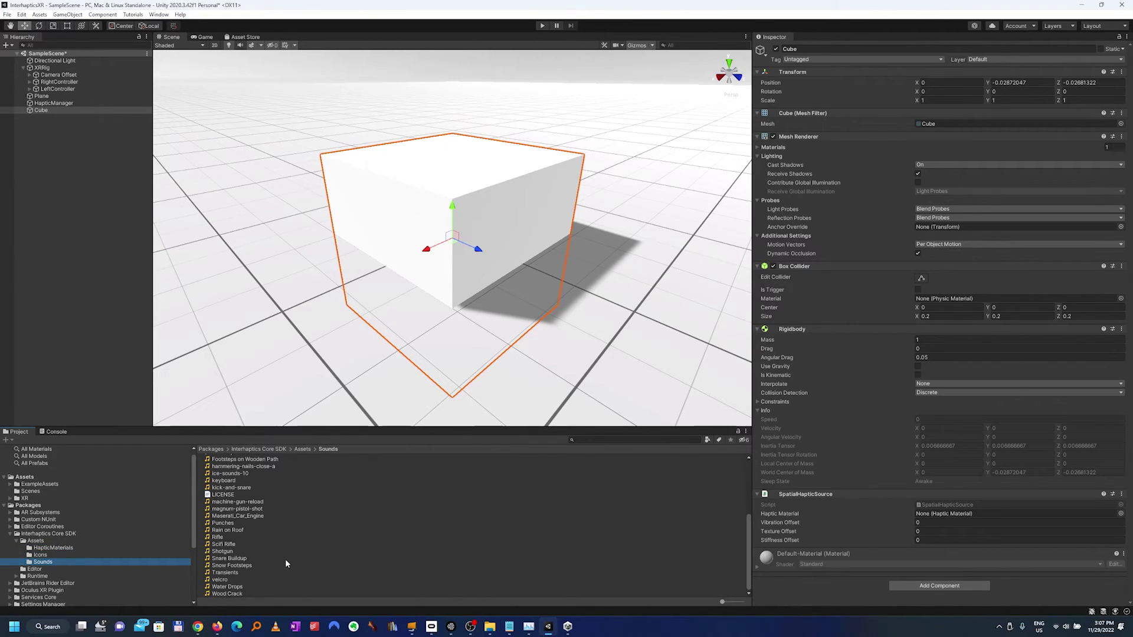
left_click(51, 548)
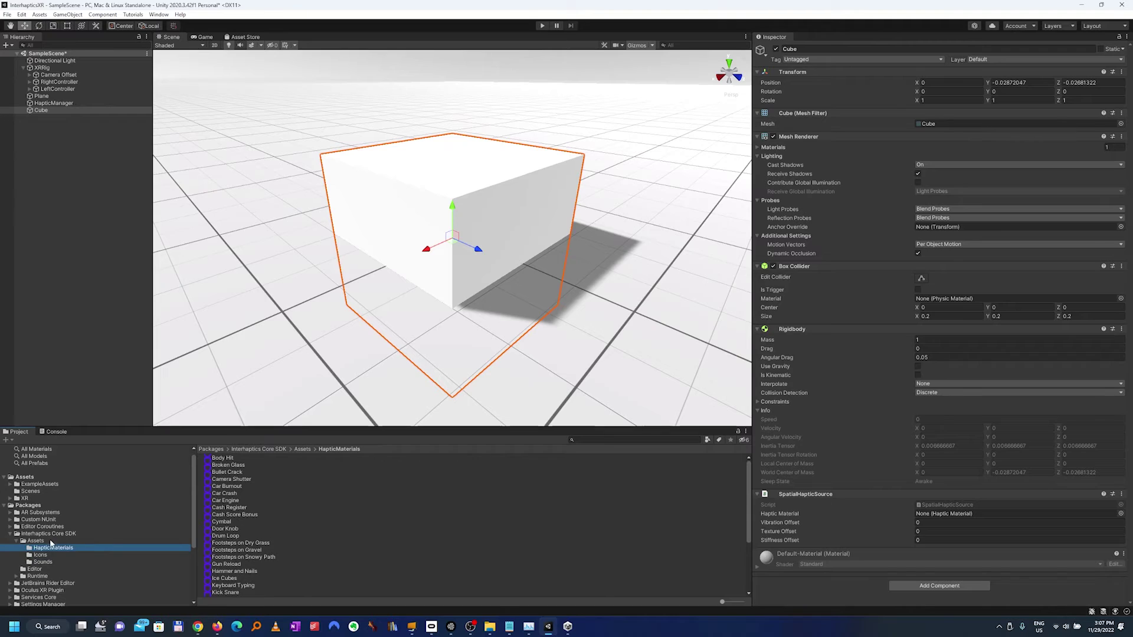
key("alt+Tab")
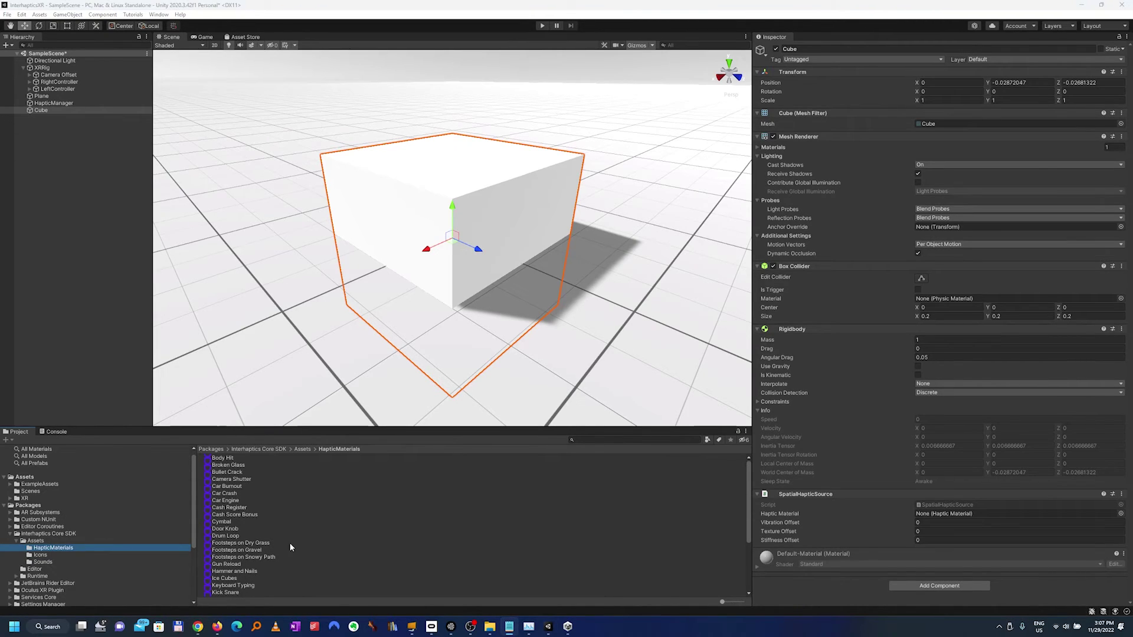
Copy the Body Hit haptic material into the project's Assets folder.
left_click(244, 460)
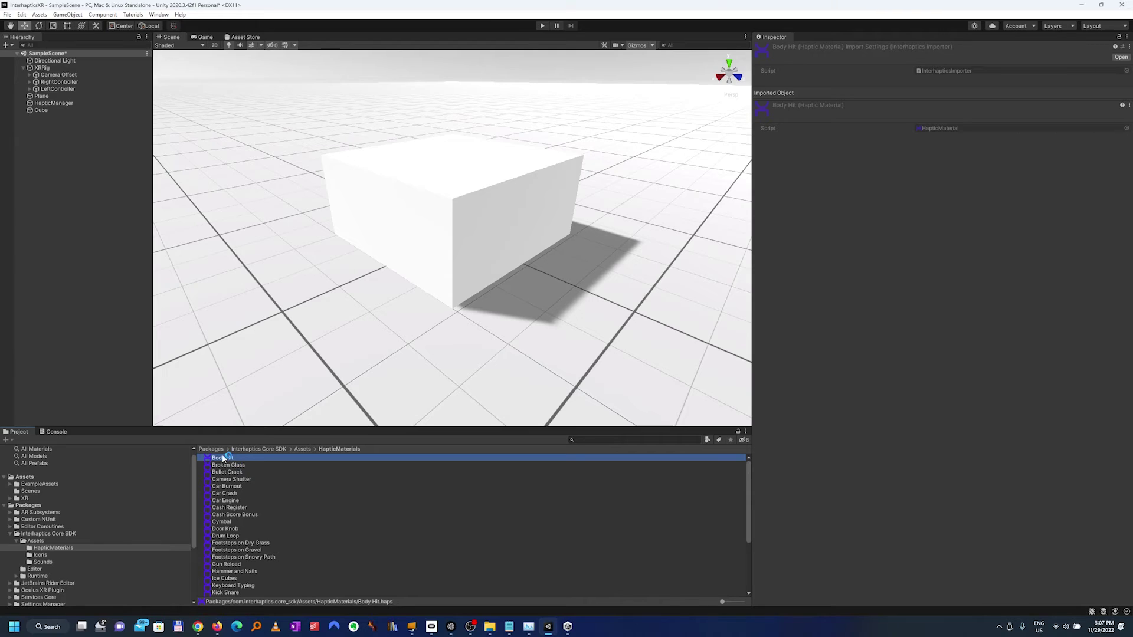
scroll(167, 480, "up", 1)
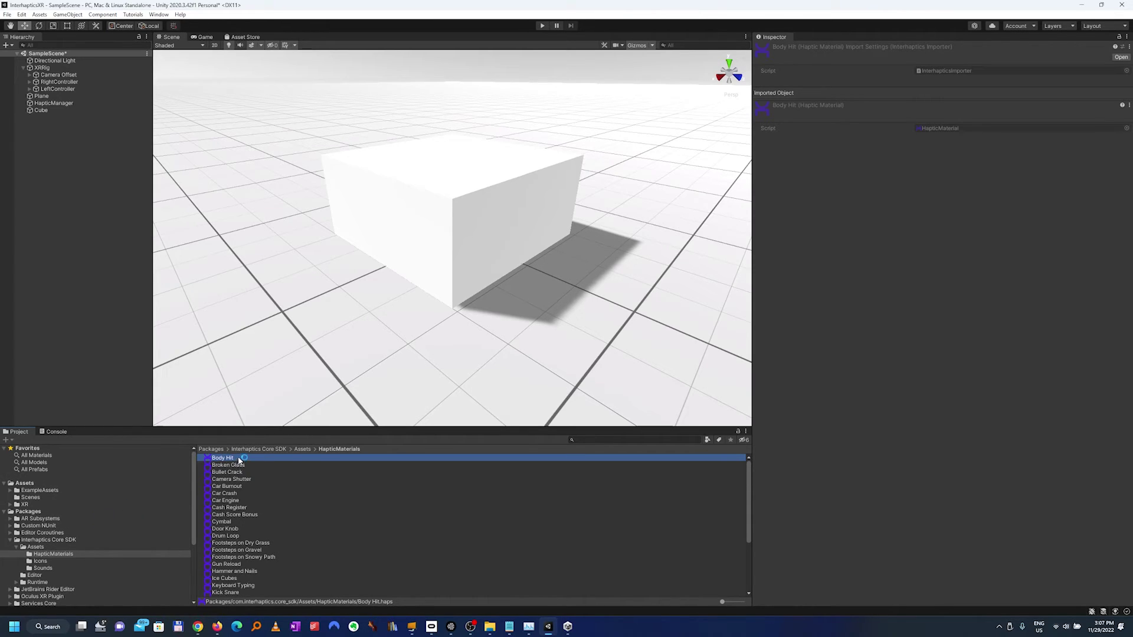
left_click_drag(240, 461, 33, 485)
left_click(33, 485)
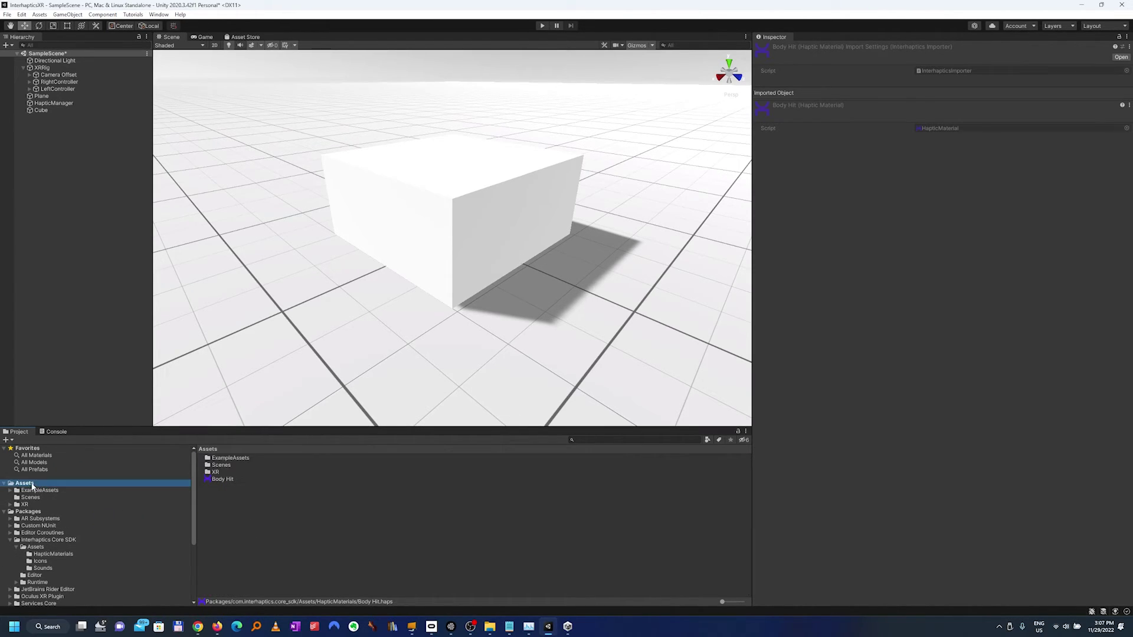
Check the copied Body Hit asset, then select the Cube in the Hierarchy.
left_click(223, 479)
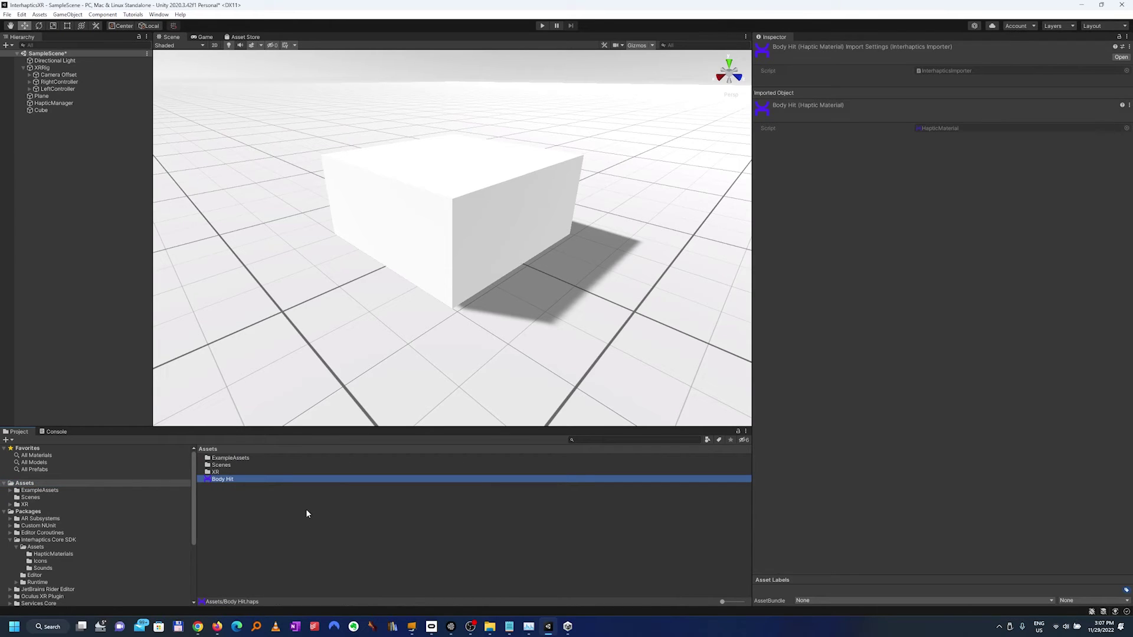
left_click(306, 510)
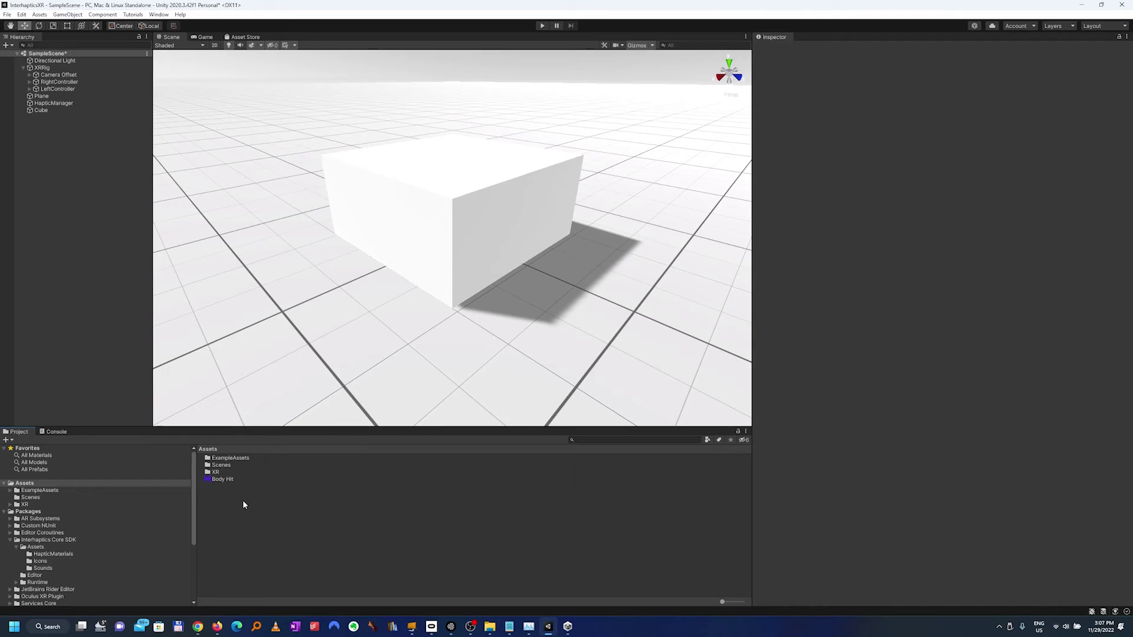
left_click(63, 110)
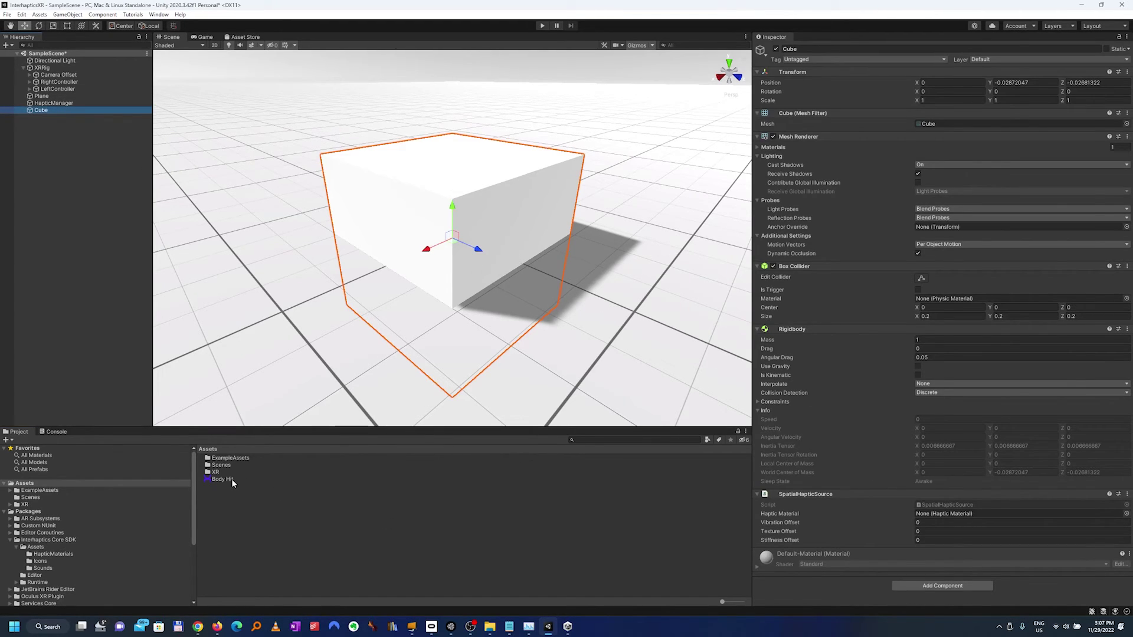
Assign Body Hit as the Cube's haptic material and raise the cube to Y 0.546.
left_click_drag(231, 479, 956, 513)
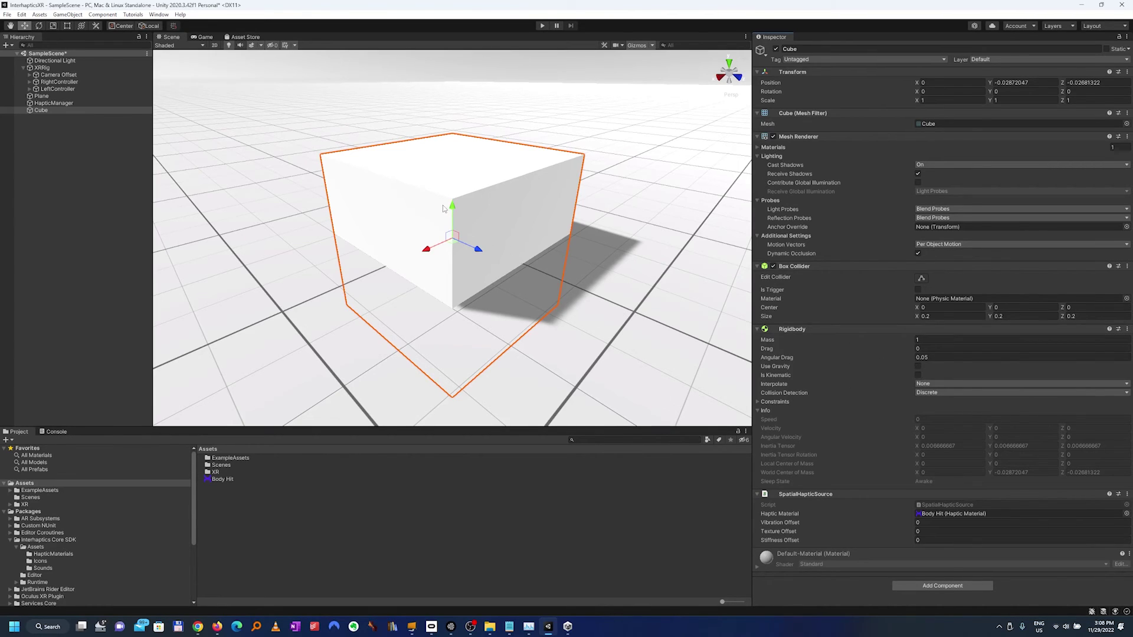
left_click_drag(443, 208, 445, 111)
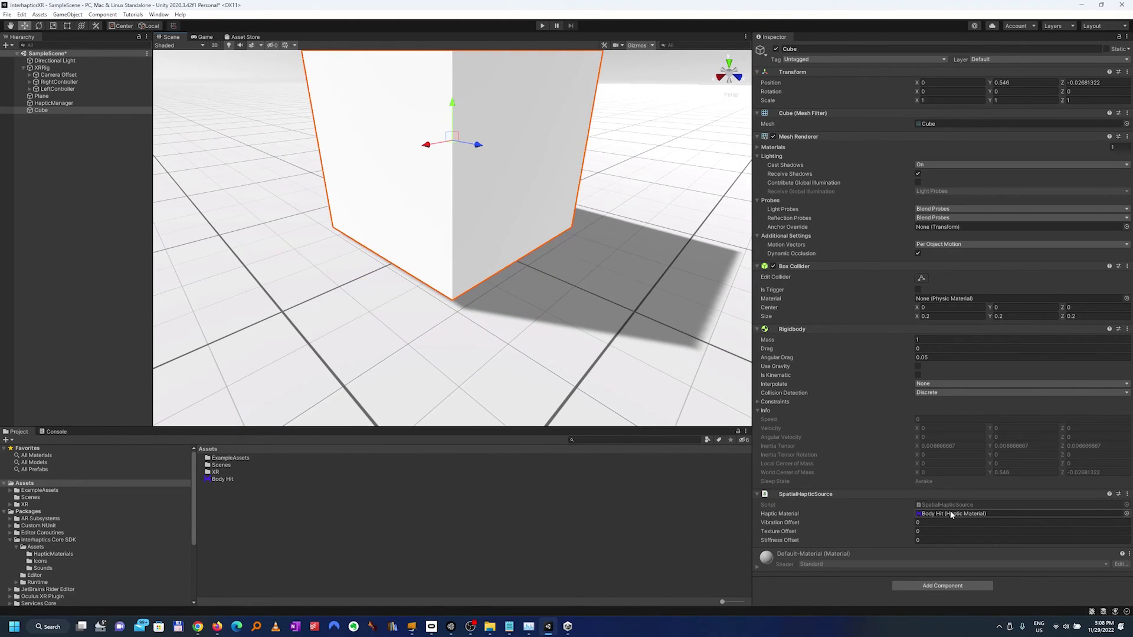
left_click(924, 523)
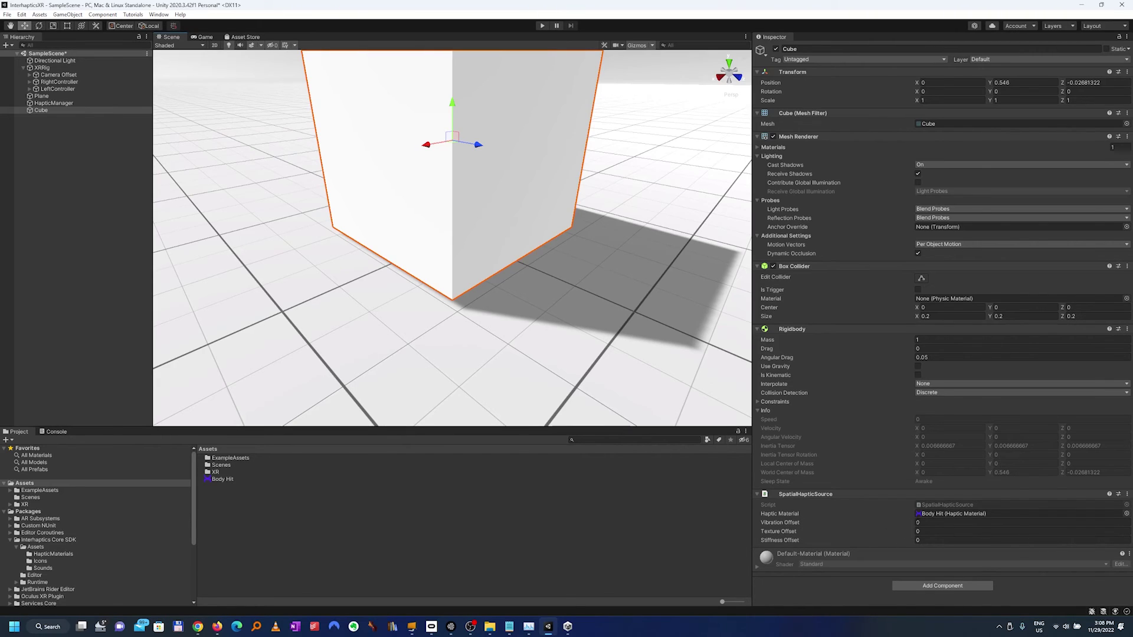
Set the SpatialHapticSource Vibration Offset to 3.5.
left_click(924, 523)
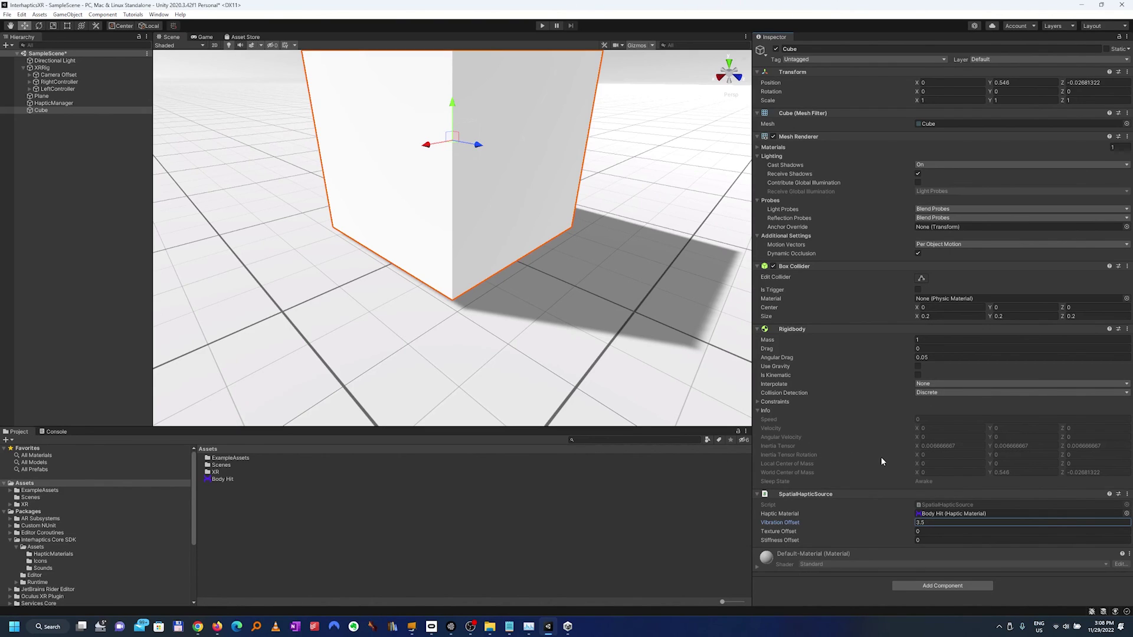
Enter Play mode and select the Cube in the Hierarchy while the scene runs.
left_click(541, 27)
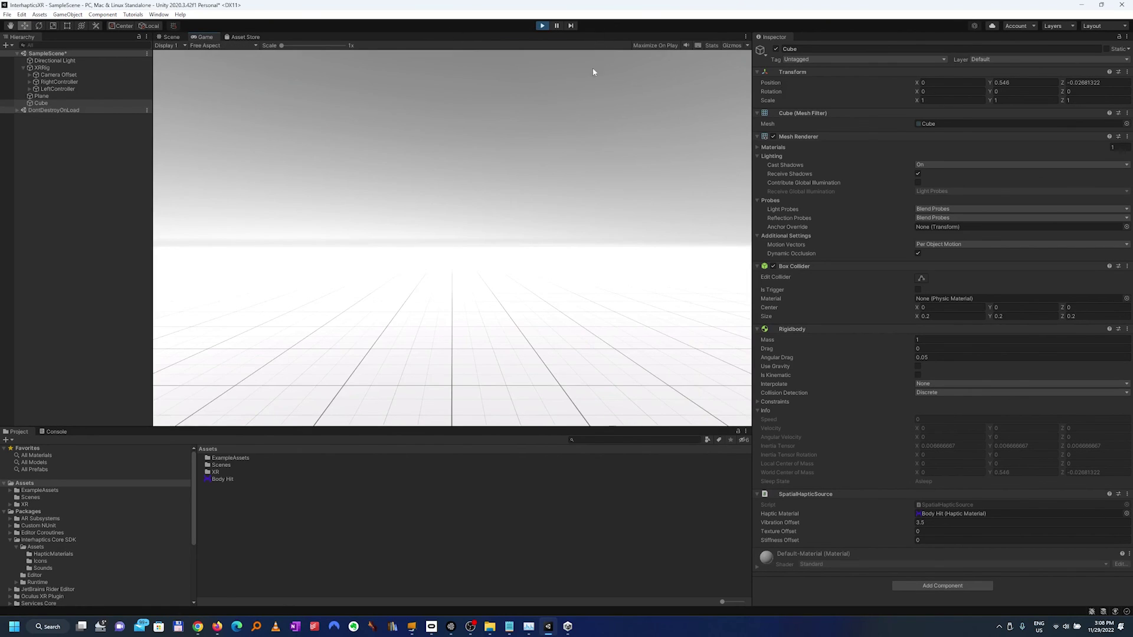
left_click(80, 103)
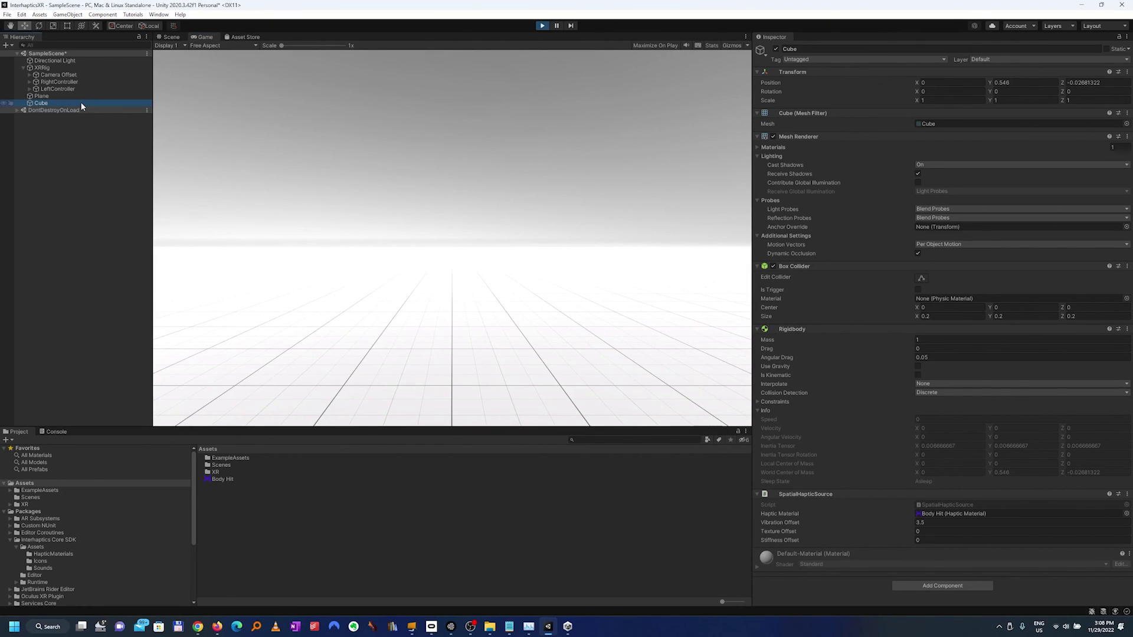